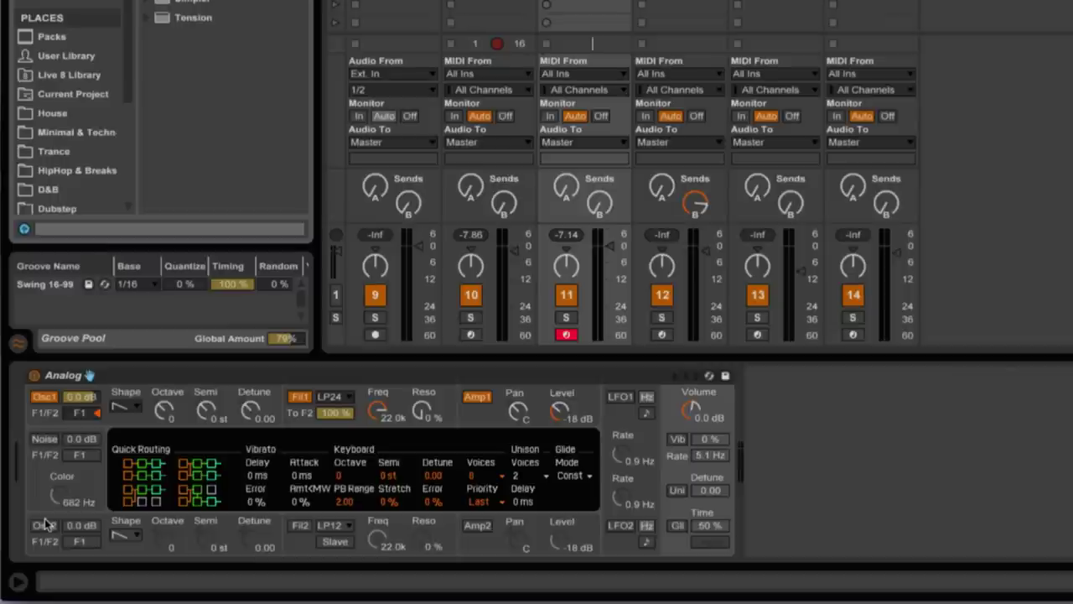
- Set Osc1's level to -5.4 dB and its octave to 2, and raise its sub-oscillator level
click(89, 403)
drag(89, 395, 89, 394)
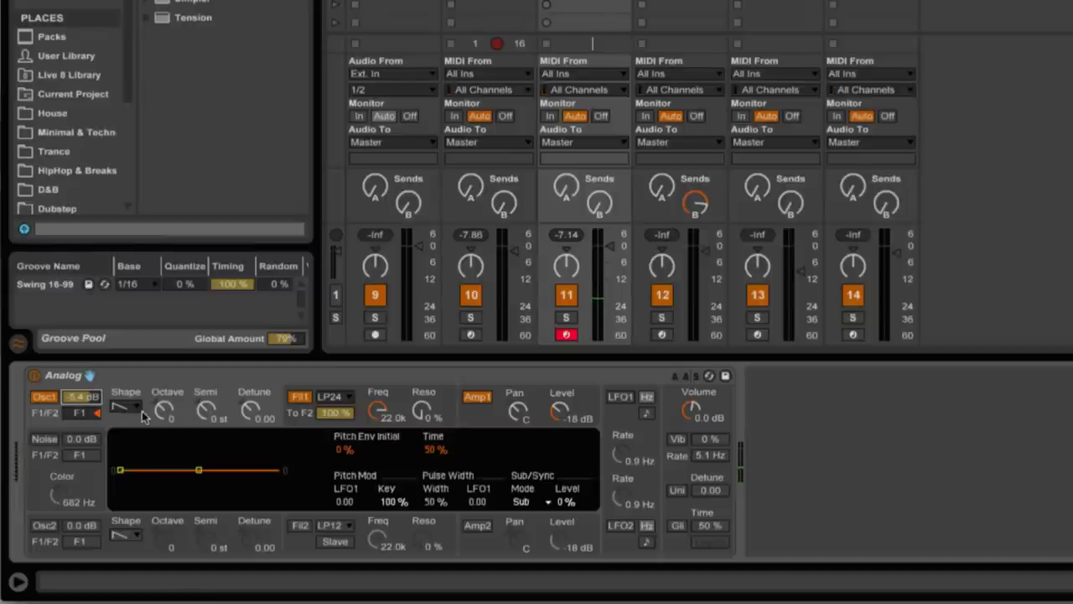
click(167, 411)
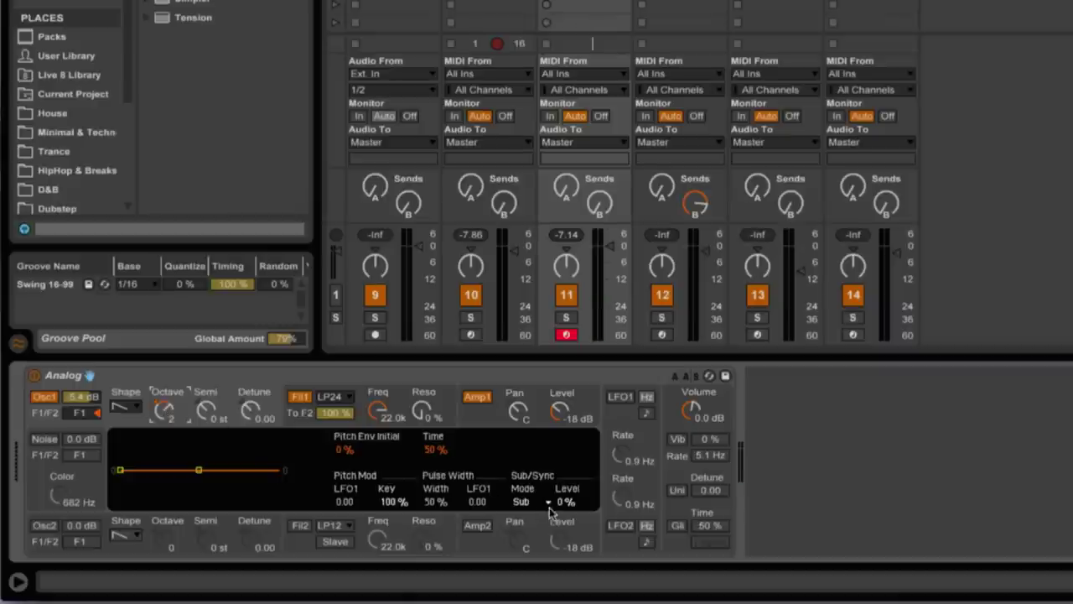
drag(558, 501, 558, 461)
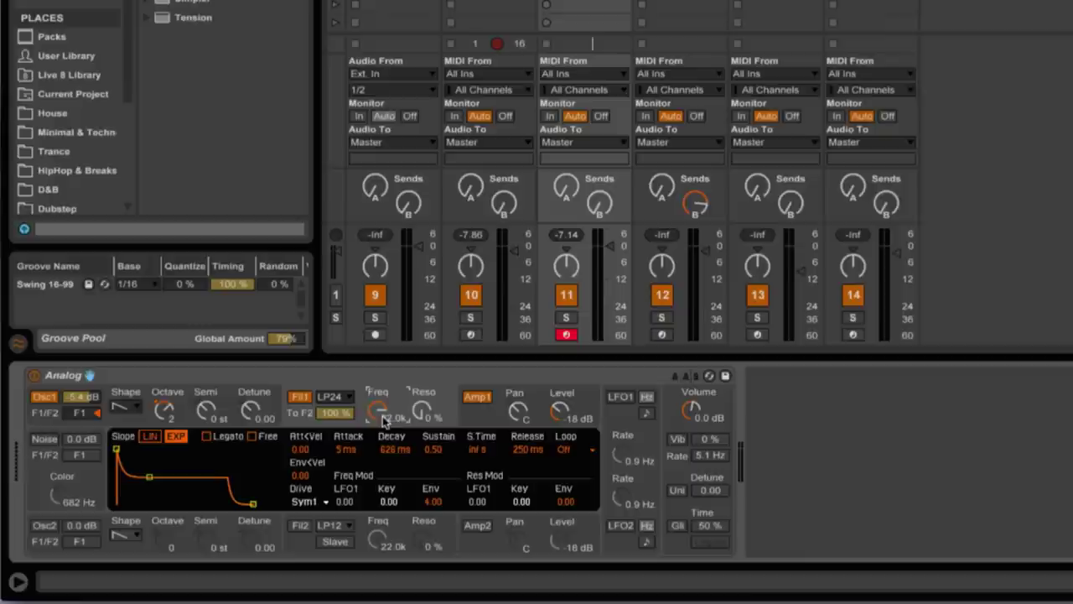
- Lower Filter 1's cutoff frequency to 43 and set its resonance to 44 %
drag(382, 418, 382, 444)
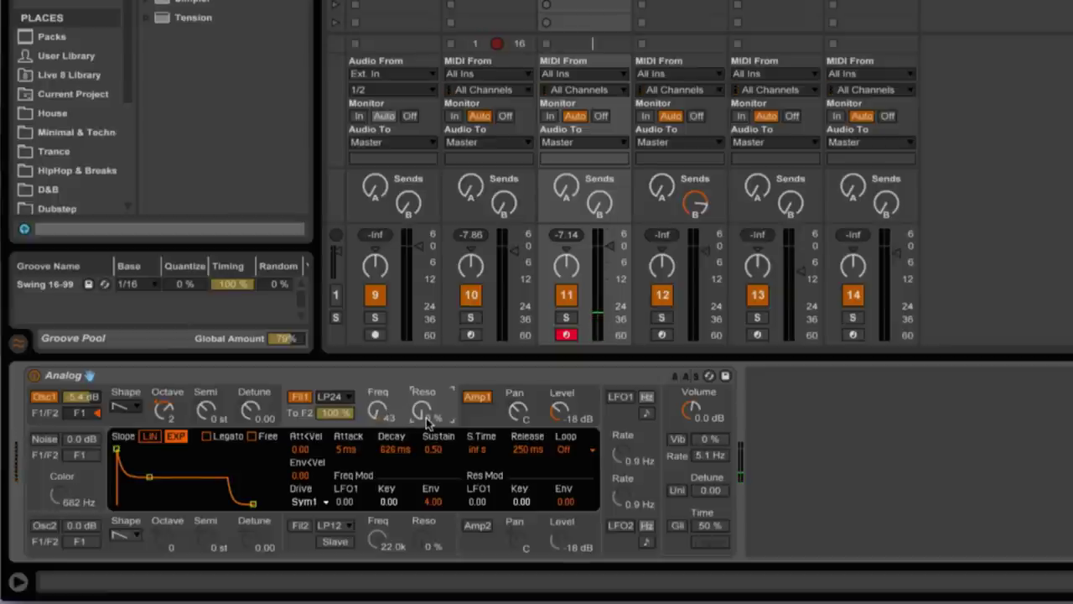
drag(427, 421, 427, 421)
- Shape the Filter 1 envelope with attack 81 ms, decay 526 ms, sustain 0.00 and release 58 ms
mouse_move(343, 451)
mouse_down()
mouse_move(343, 437)
mouse_move(342, 466)
mouse_move(341, 442)
mouse_up()
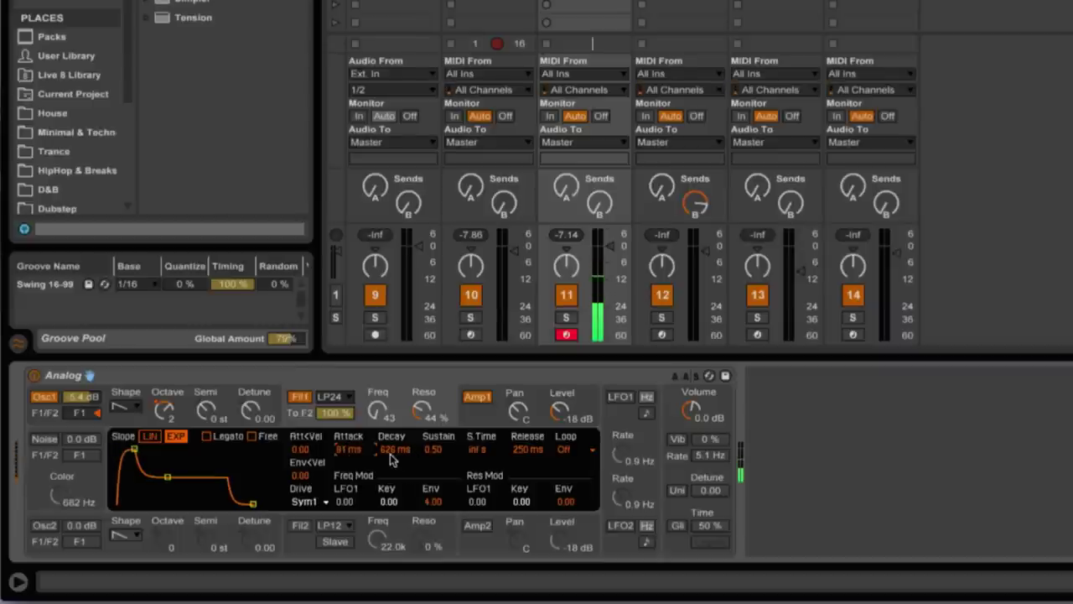
drag(388, 454, 388, 495)
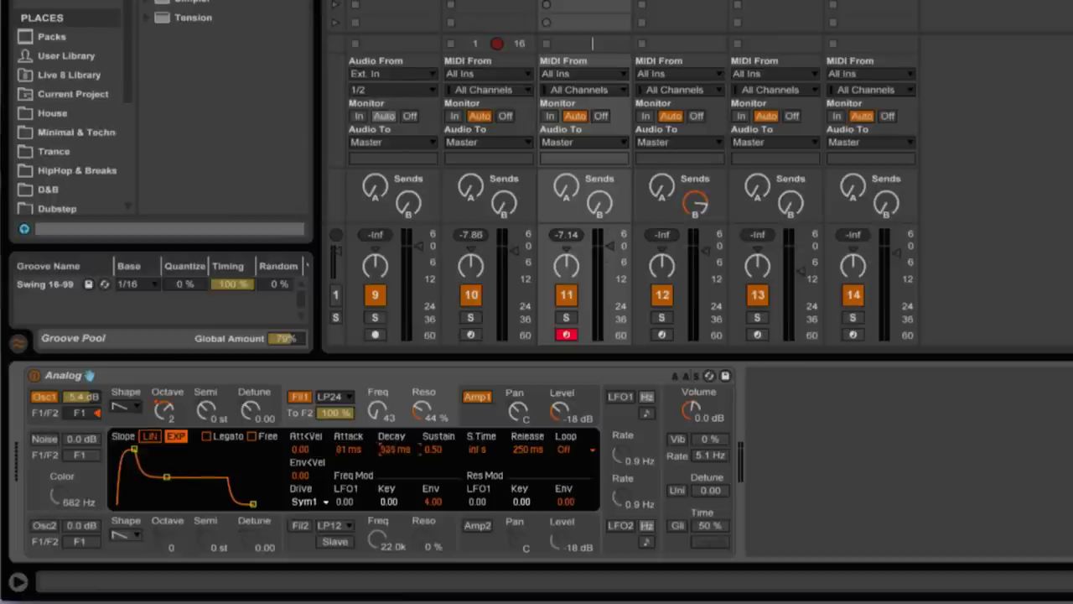
drag(388, 457, 434, 468)
drag(521, 453, 521, 460)
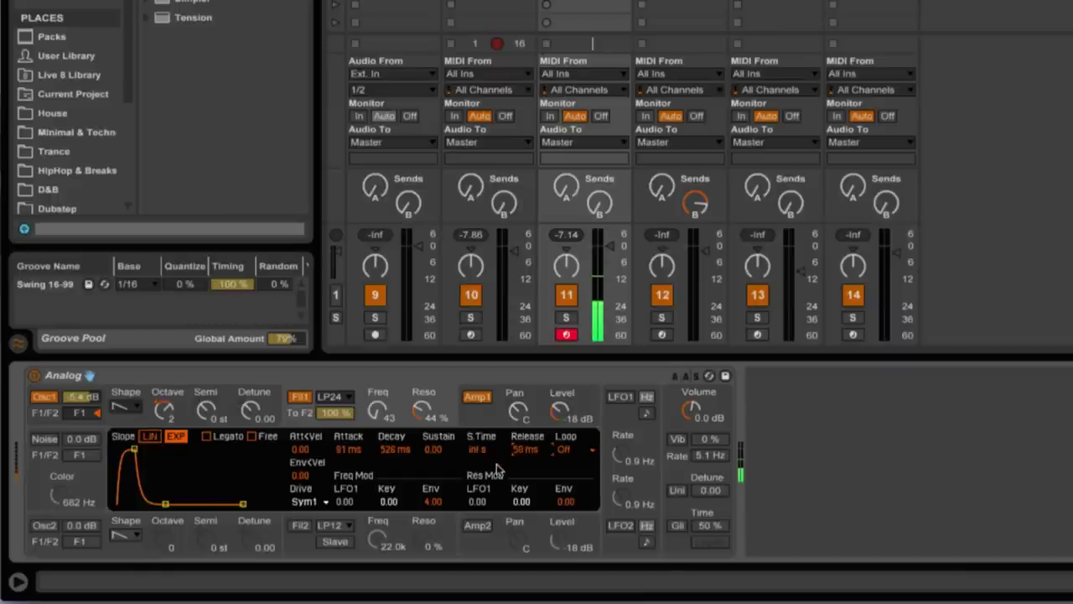
- Set the Filter 1 drive to Asym3 and raise the envelope's modulation of the filter frequency
click(309, 504)
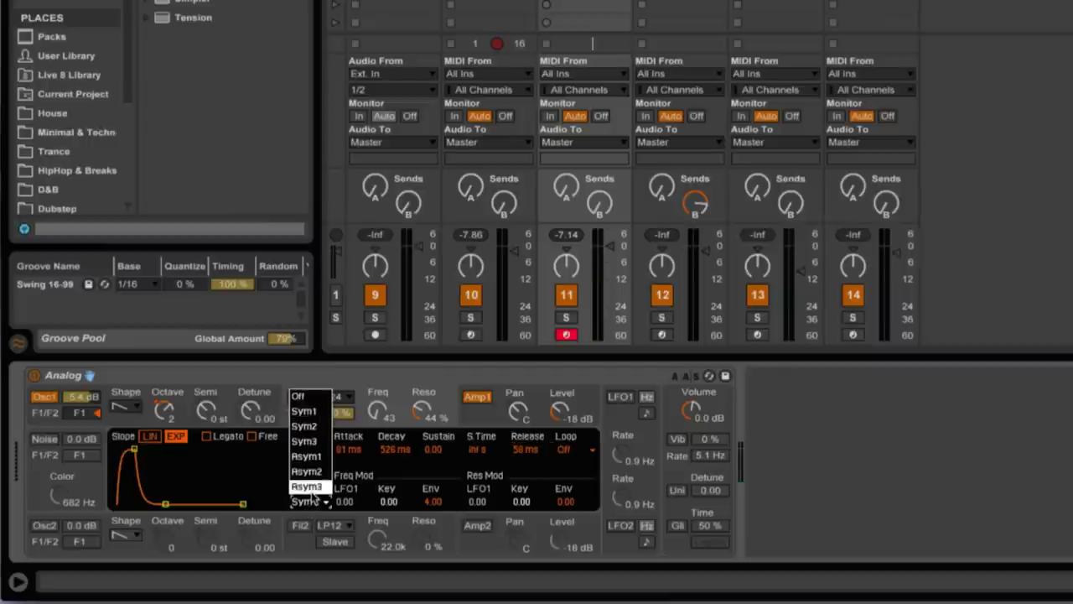
click(312, 495)
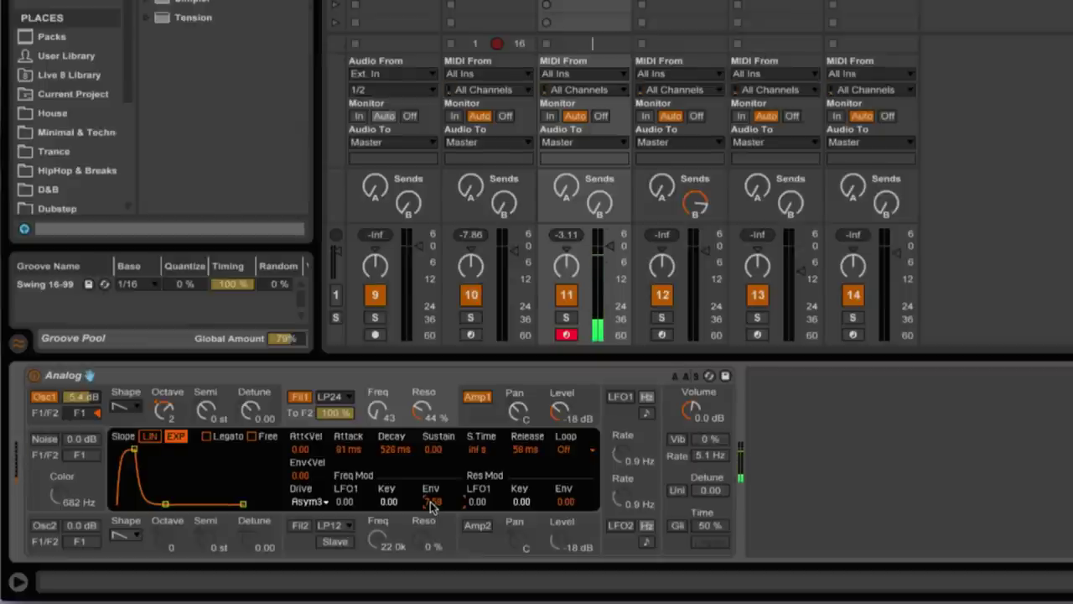
- Set Amp1's envelope decay to 7.58 s, sustain and Env<Vel to 0.00, and its level to -8.1 dB
click(479, 414)
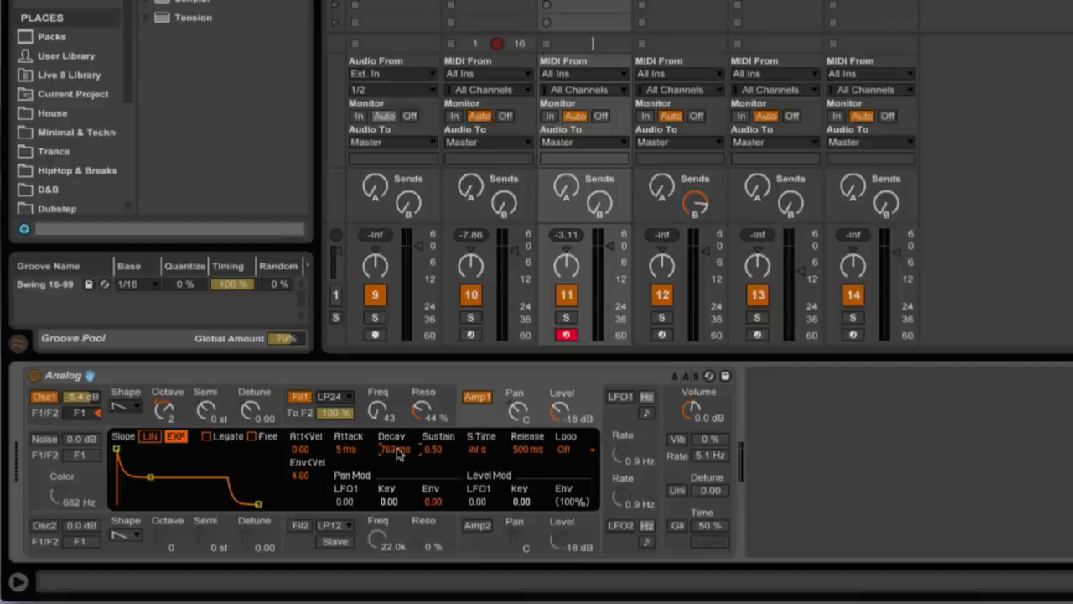
drag(397, 448, 432, 487)
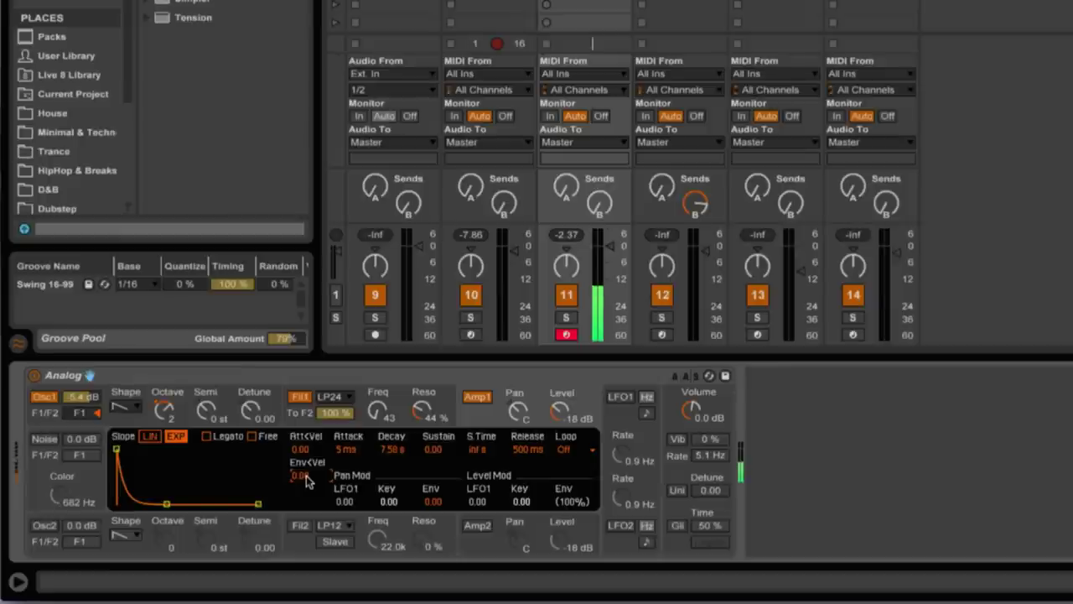
drag(560, 416, 560, 404)
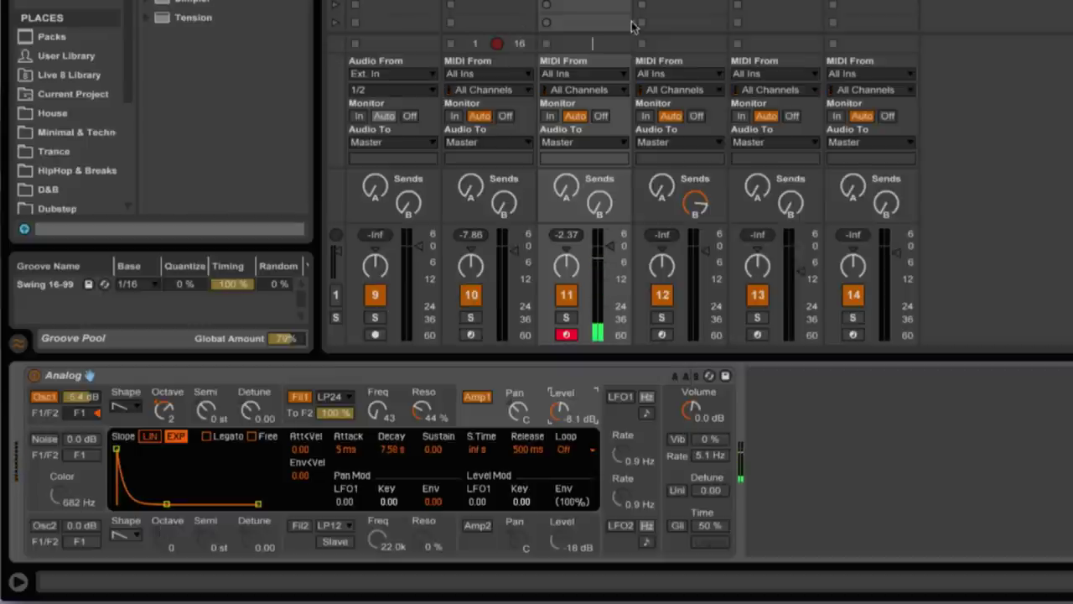
- Enable Osc2 in the Analog synth and lower its octave to -1
click(46, 526)
click(45, 525)
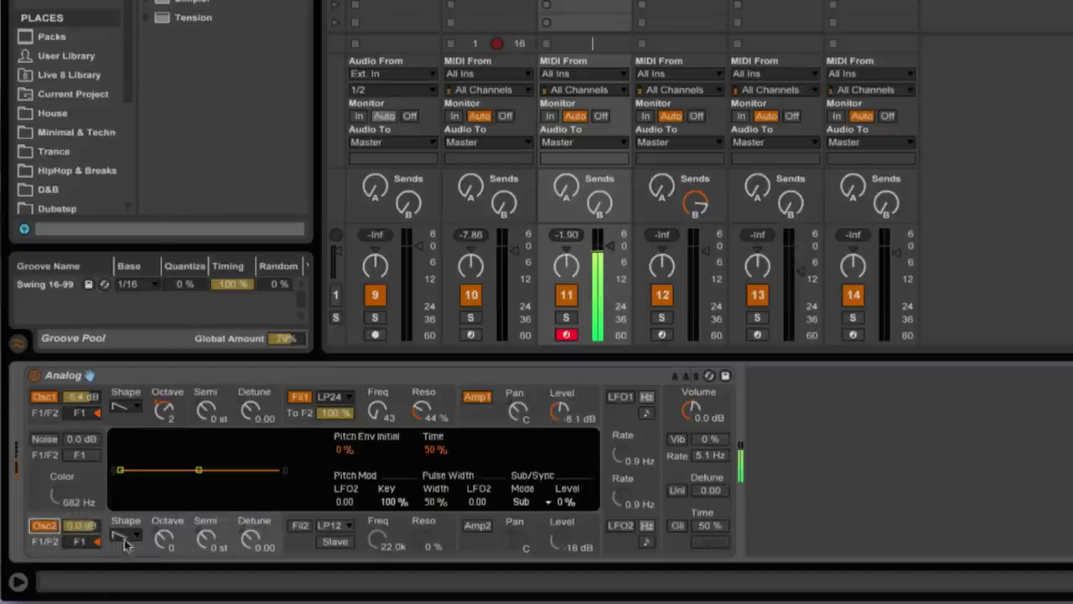
click(158, 542)
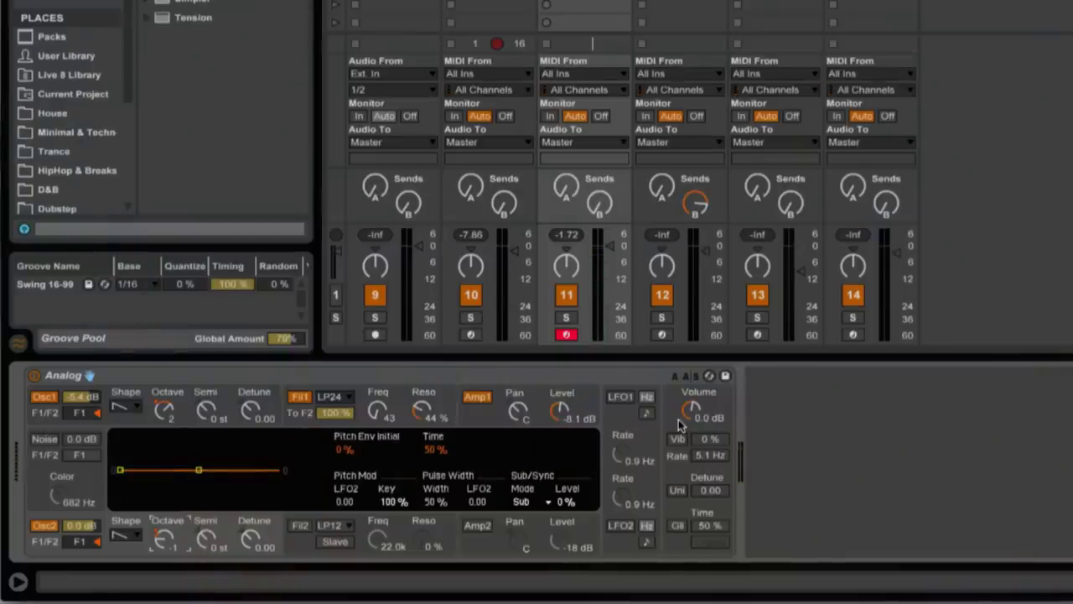
- Set the Analog synth's keyboard voices to Mono
click(671, 407)
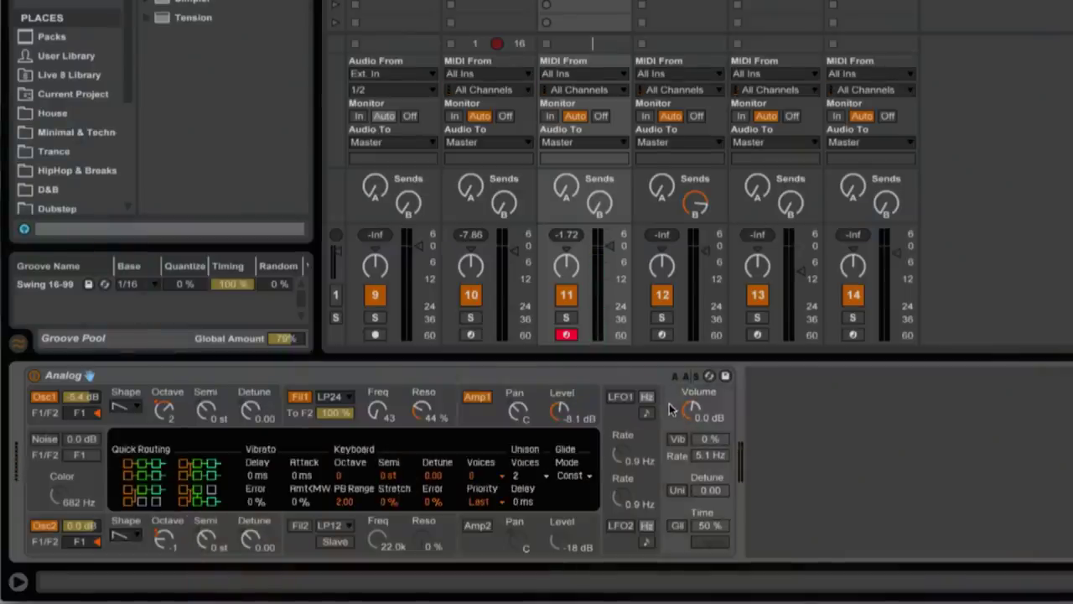
click(495, 478)
click(491, 325)
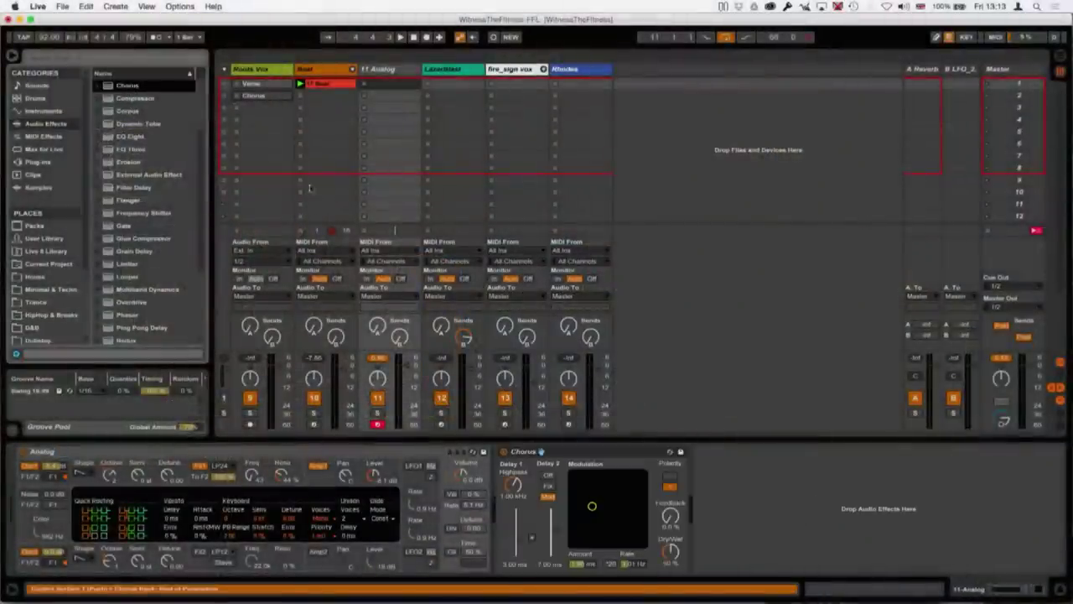
- Set the Chorus Dry/Wet to 21 % and add a Ping Pong Delay after it
drag(672, 555, 672, 578)
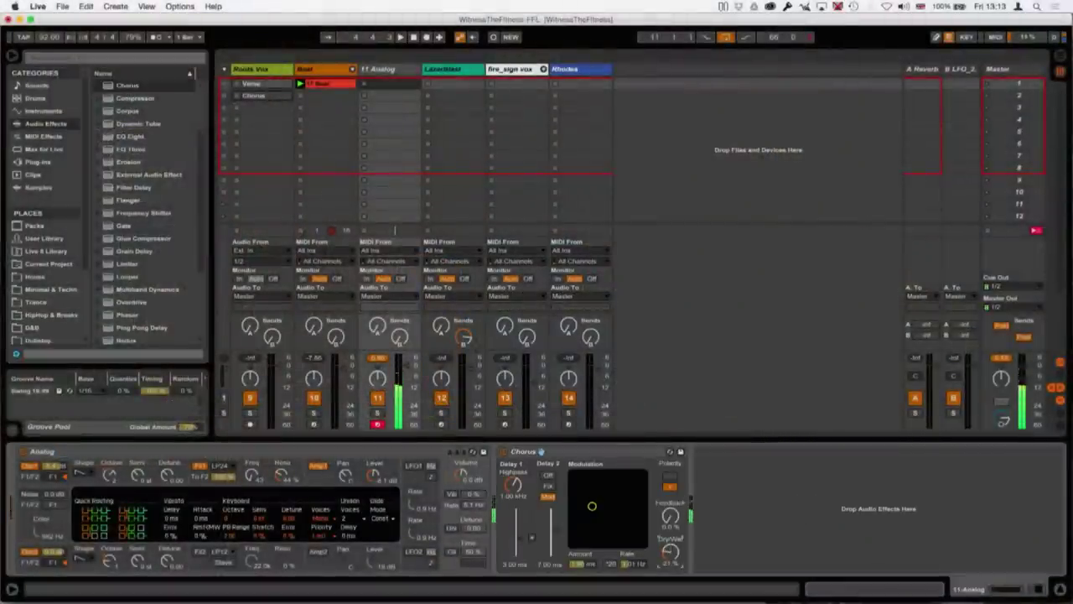
double_click(157, 329)
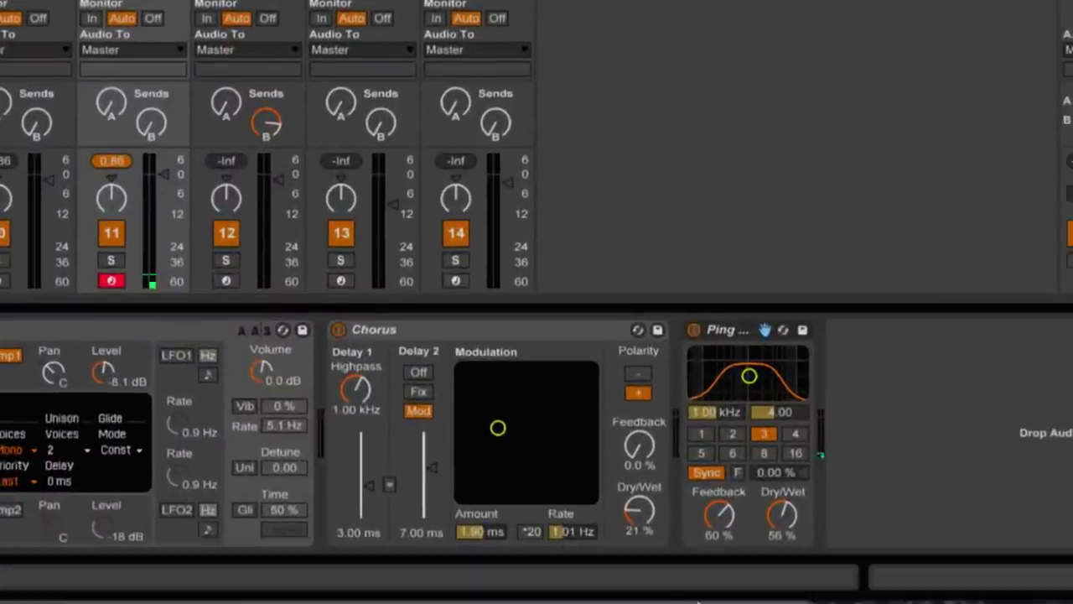
- Switch the Ping Pong Delay to Time mode at 24.4 ms, set Feedback and Dry/Wet to 29 %, and adjust its filter band
click(707, 473)
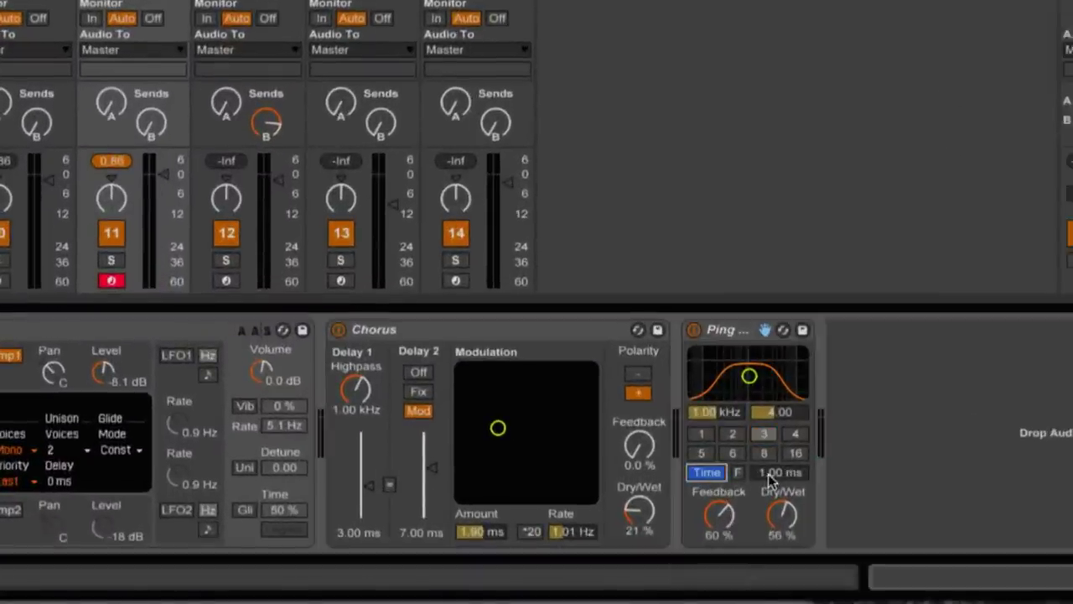
mouse_move(769, 480)
mouse_down()
mouse_move(770, 445)
mouse_move(775, 478)
mouse_up()
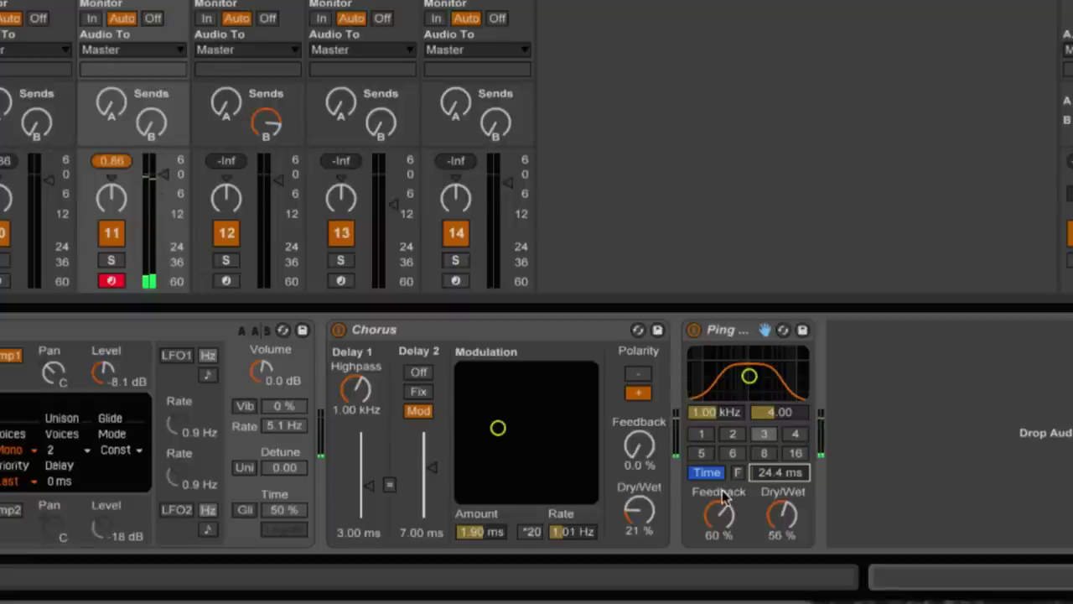
drag(724, 496, 723, 529)
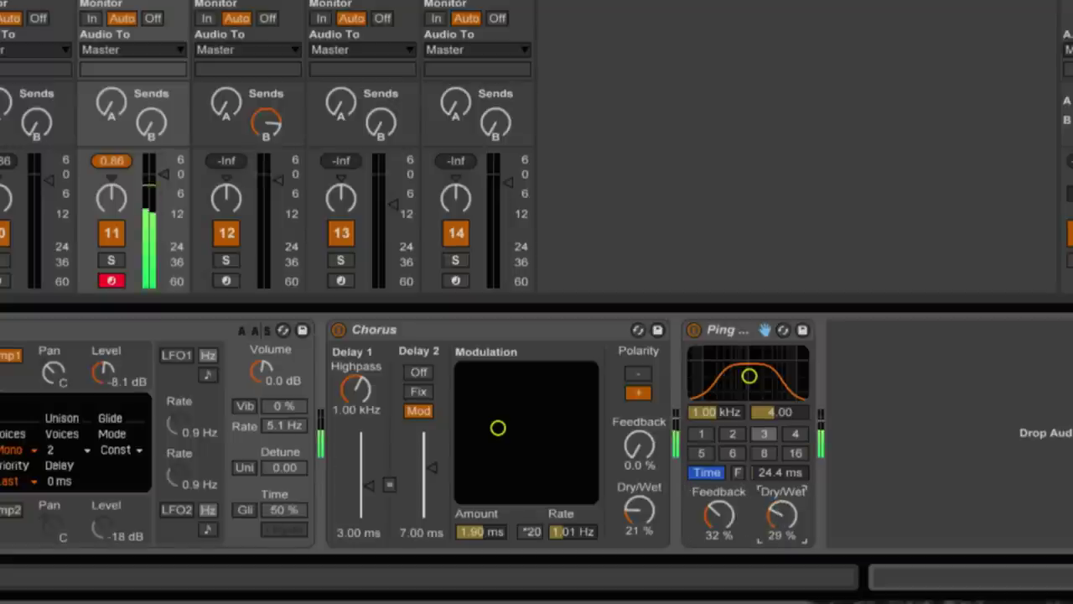
drag(723, 514, 726, 520)
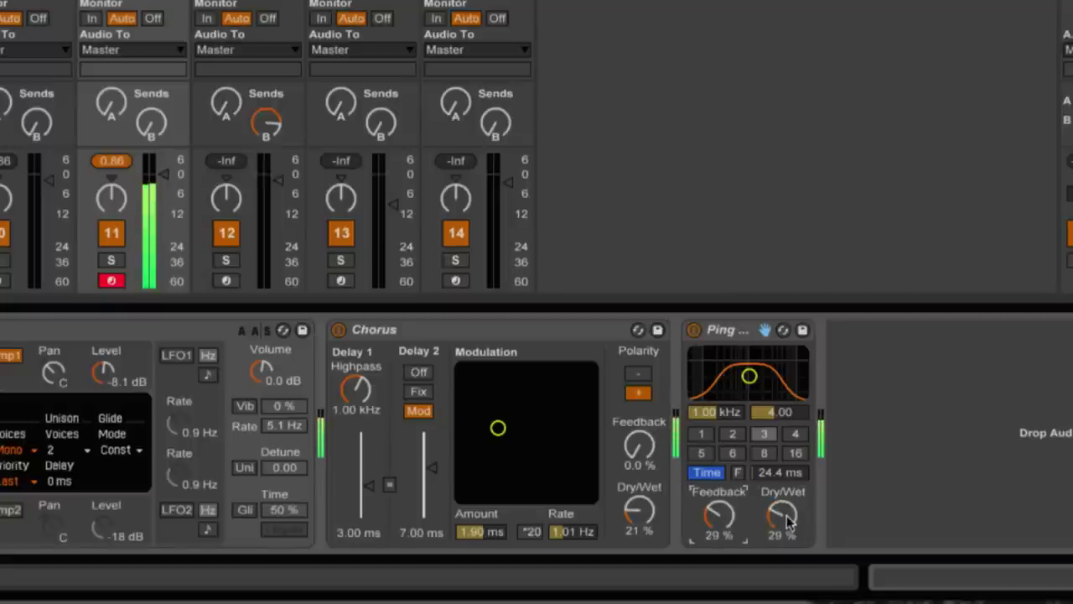
drag(750, 376, 750, 384)
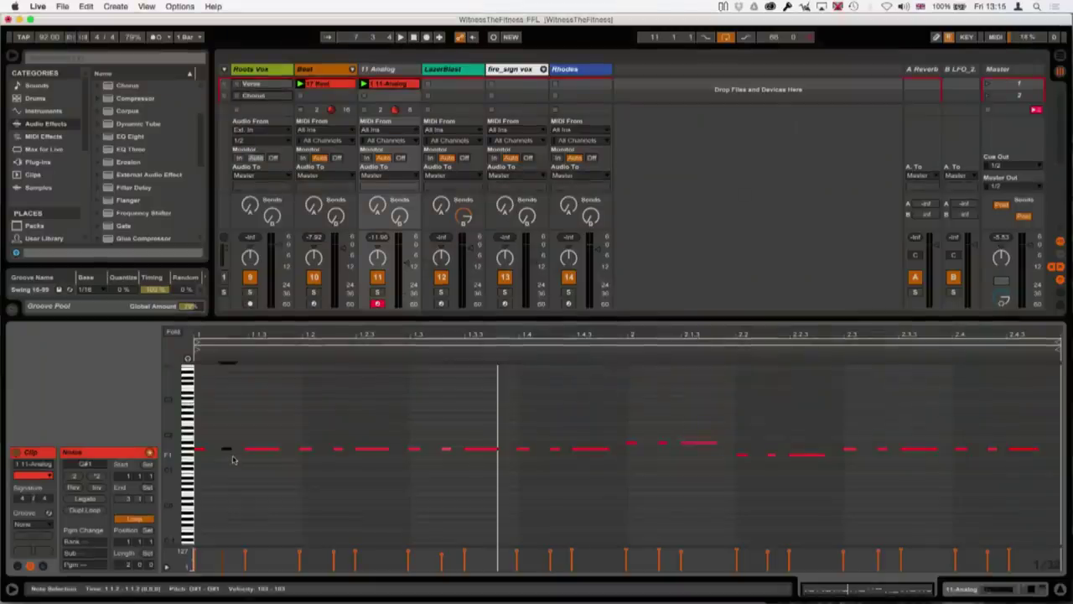
- Play the clips, shrink the note editor to reveal the full mixer, and raise the 11 Analog track's volume slightly
key(space)
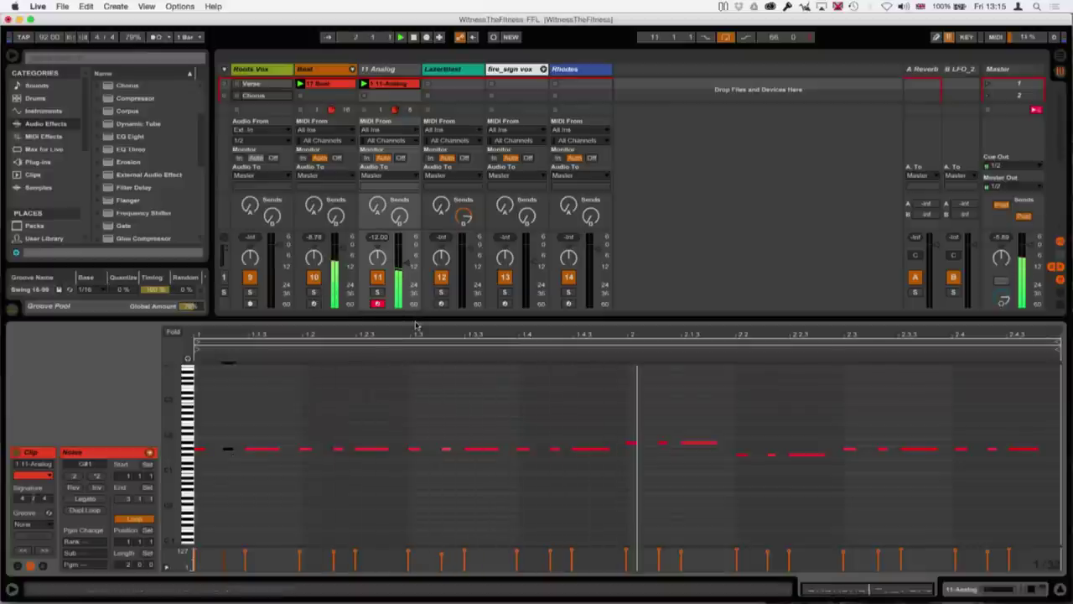
drag(417, 321, 418, 447)
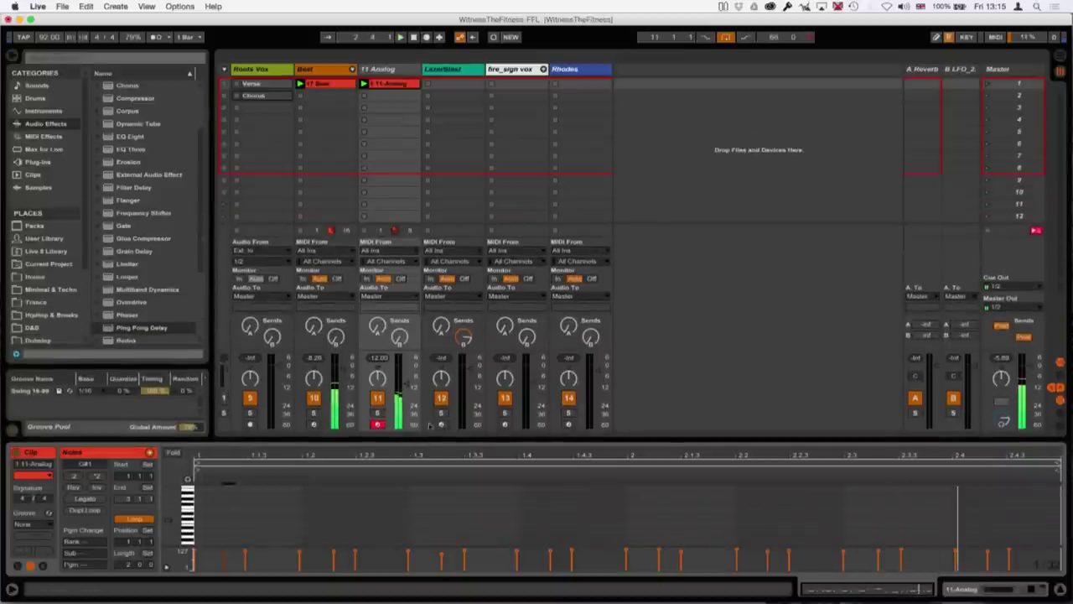
drag(410, 390, 407, 385)
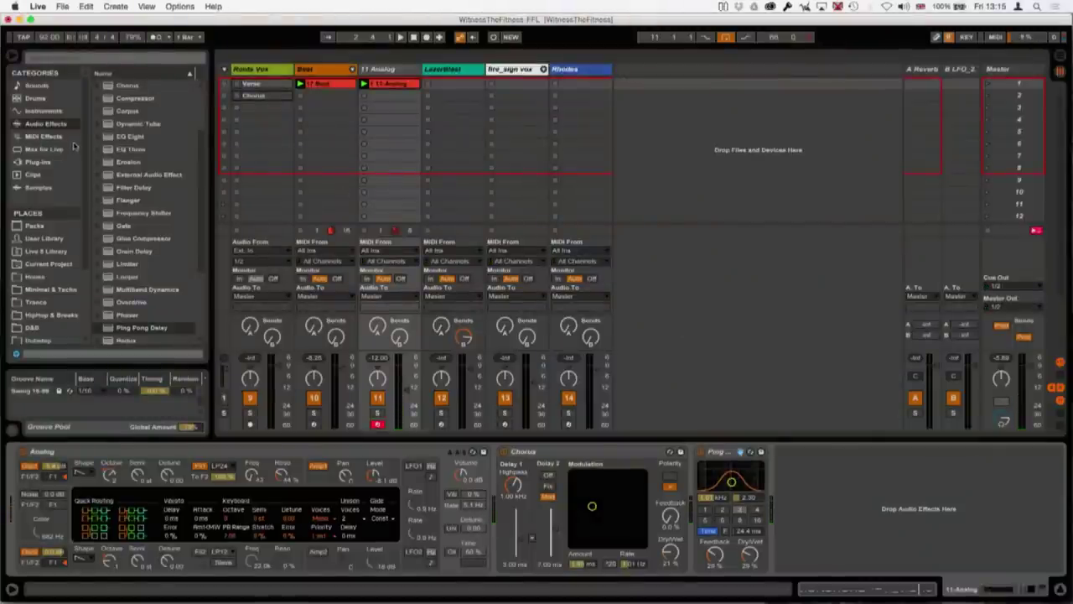
- Insert an EQ Eight between the Analog synth and the Chorus on the 11 Analog track
scroll(150, 141, up, 3)
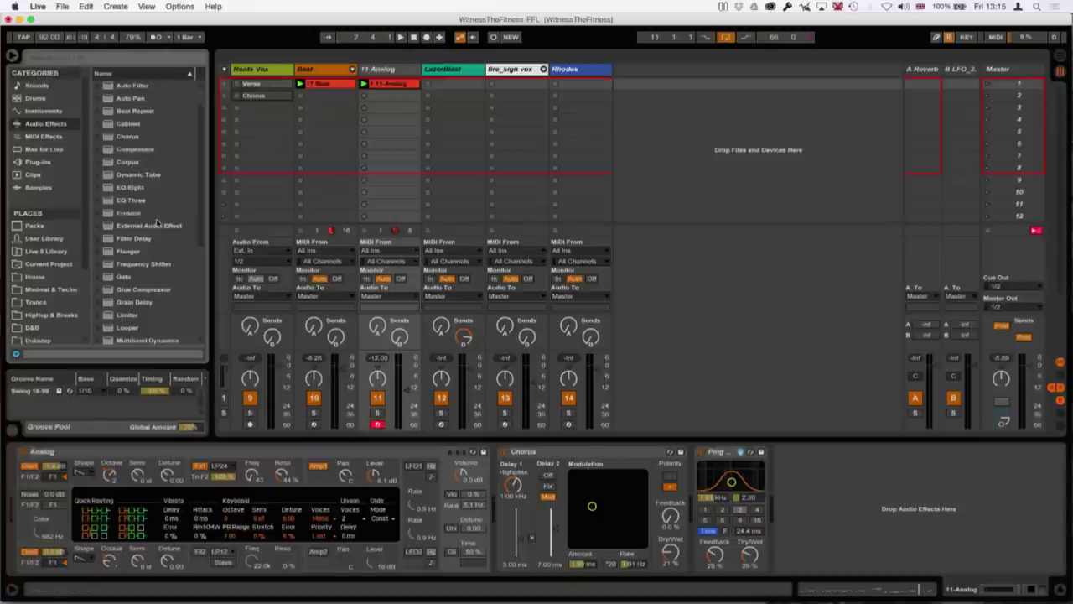
click(134, 188)
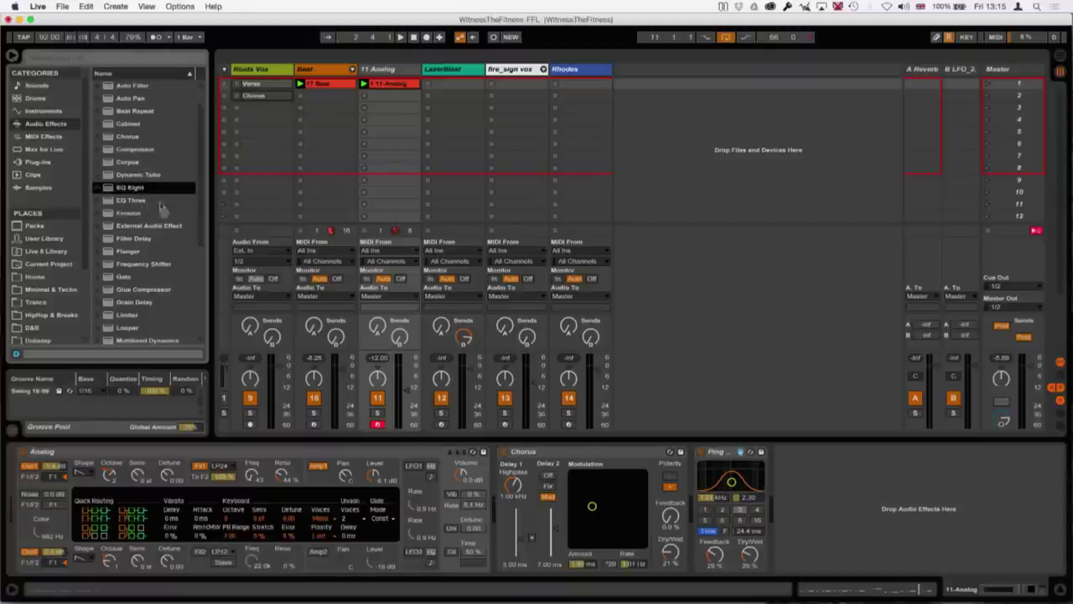
drag(447, 438, 500, 469)
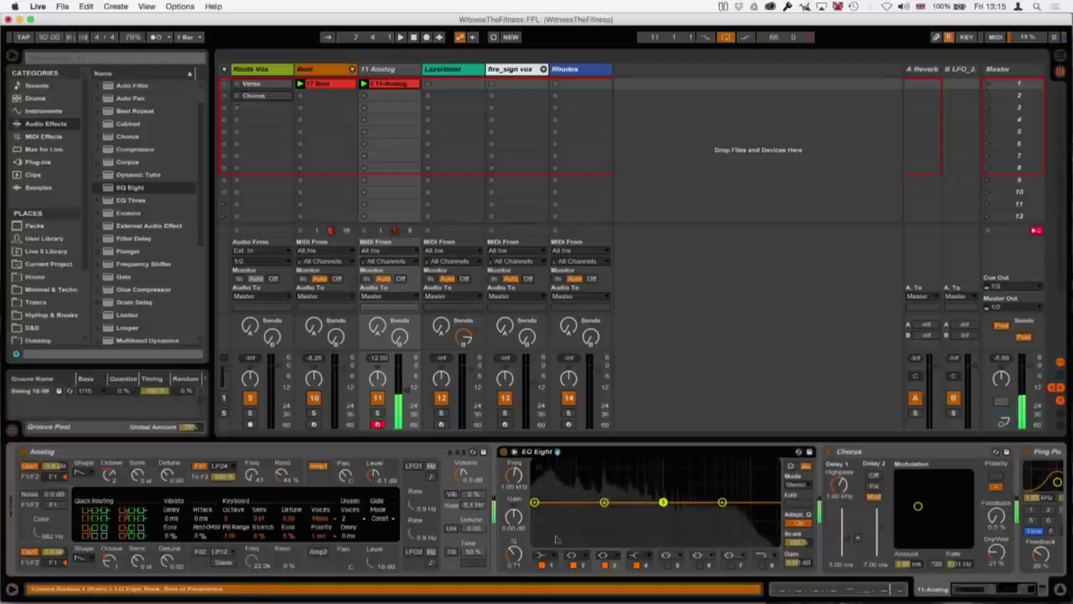
- Boost EQ Eight's second band by about 5 dB at about 72 Hz, and compare the sound with the EQ bypassed
drag(604, 501, 567, 490)
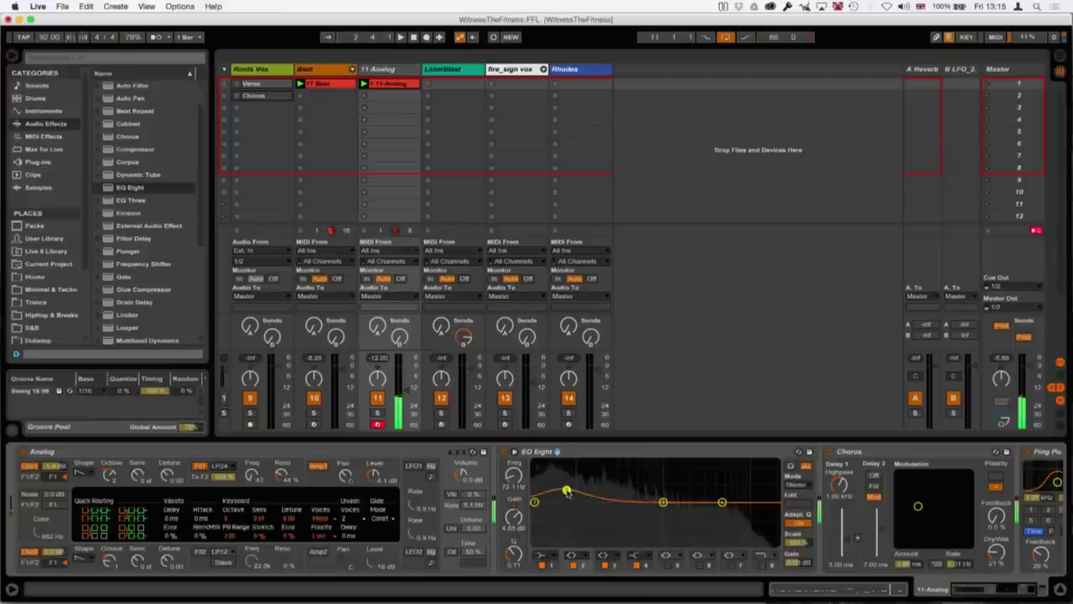
click(504, 452)
click(504, 452)
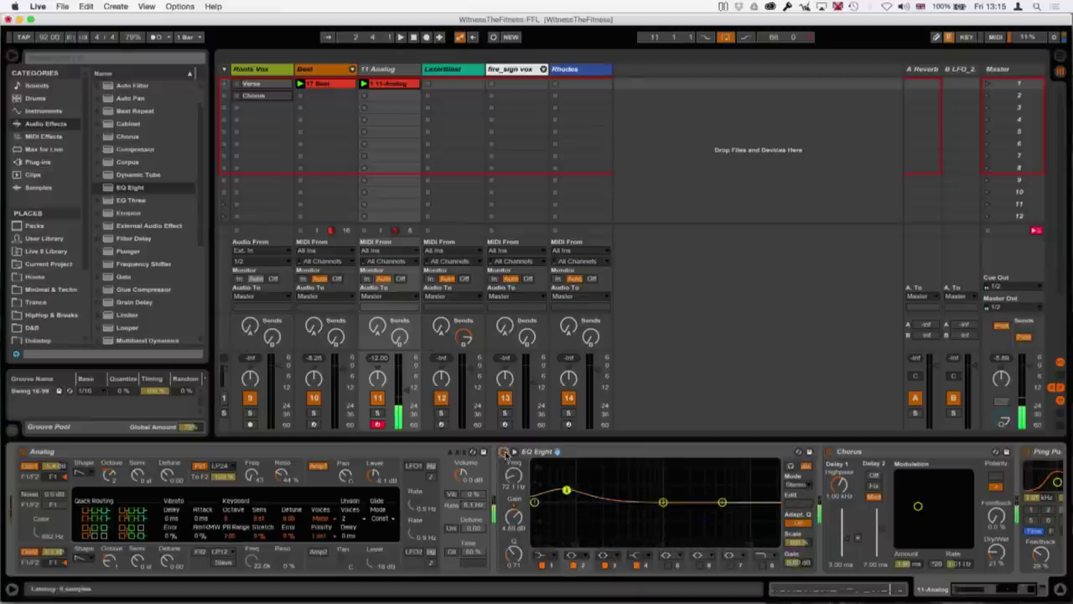
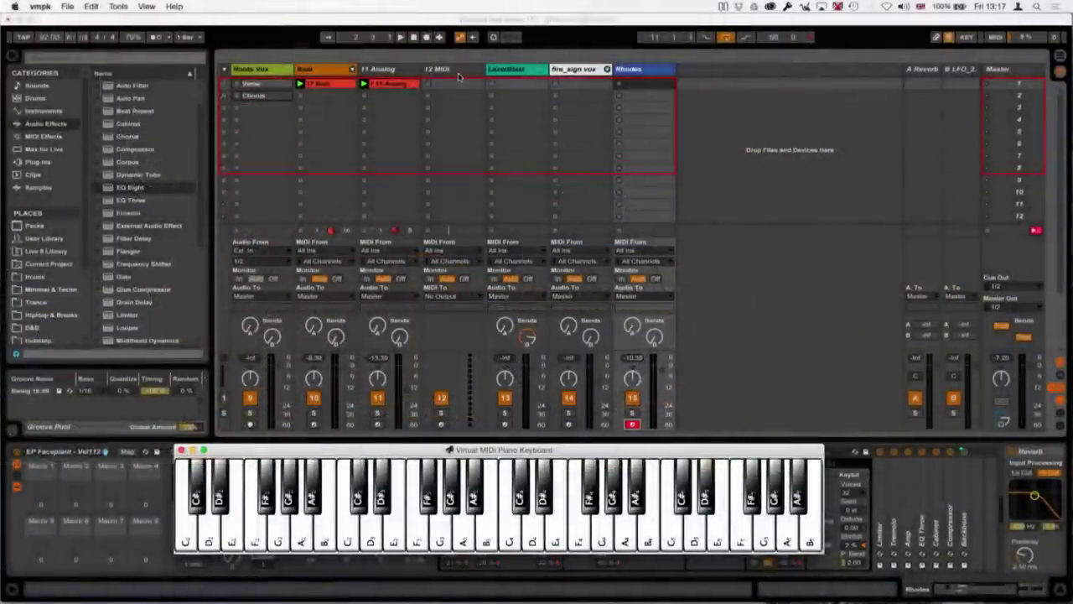
- Hide the virtual piano keyboard and load the Glockenspiel Manuva mallet preset onto the 12 MIDI track
click(457, 73)
click(433, 449)
key(super+h)
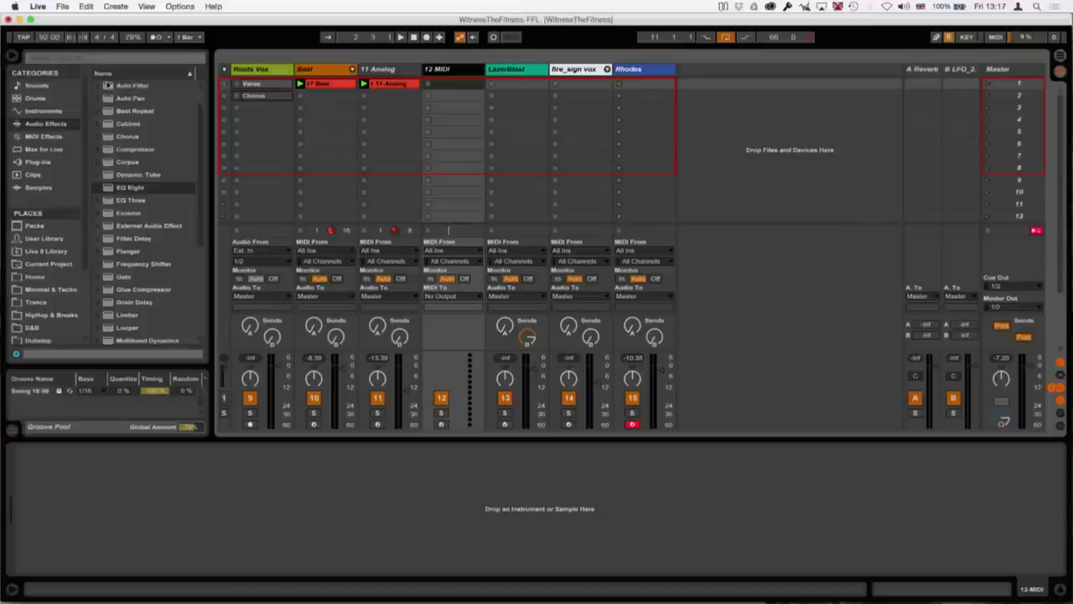
click(42, 87)
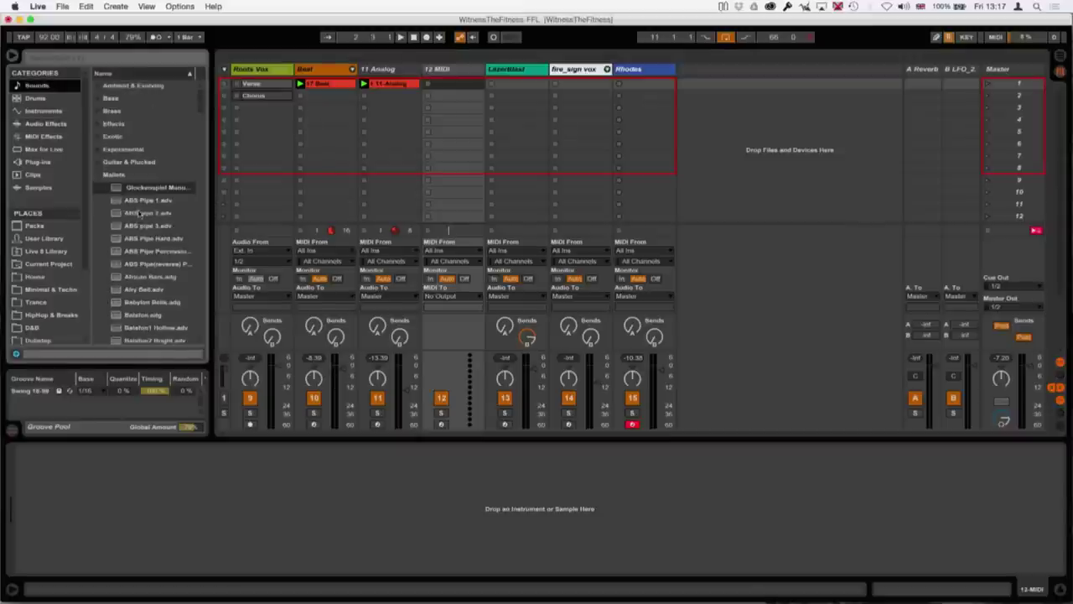
double_click(150, 188)
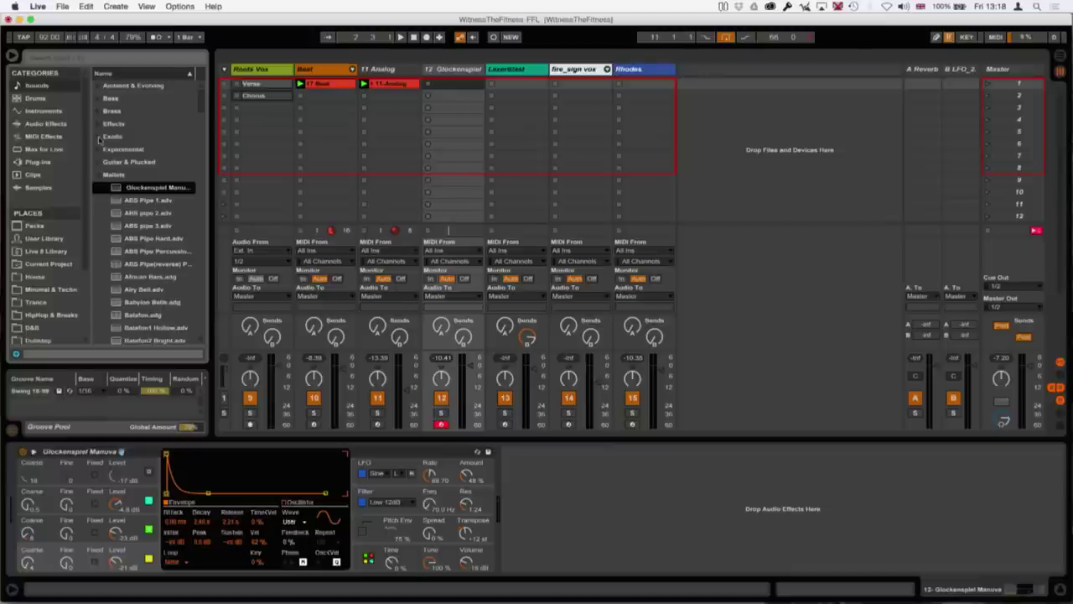
- Insert an Arpeggiator before the Glockenspiel Manuva instrument and switch its rate from tempo sync to free
click(46, 137)
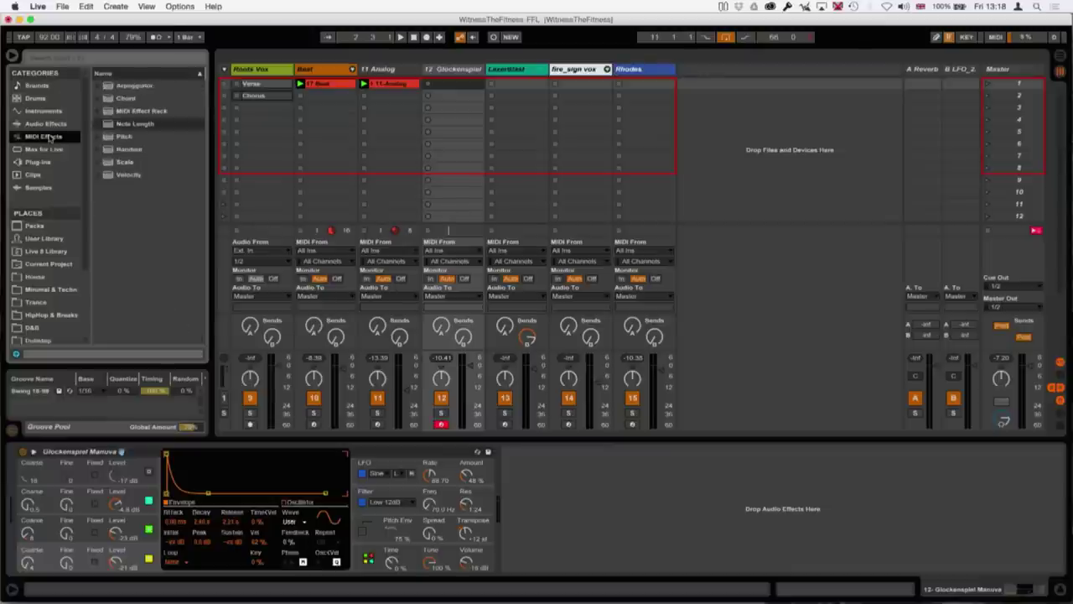
double_click(142, 88)
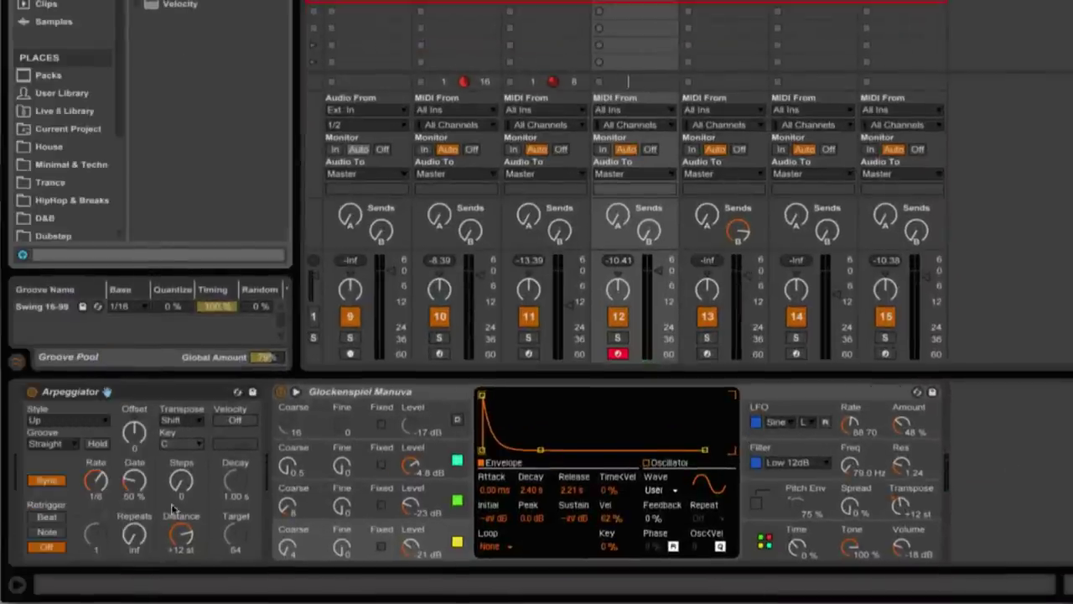
click(47, 485)
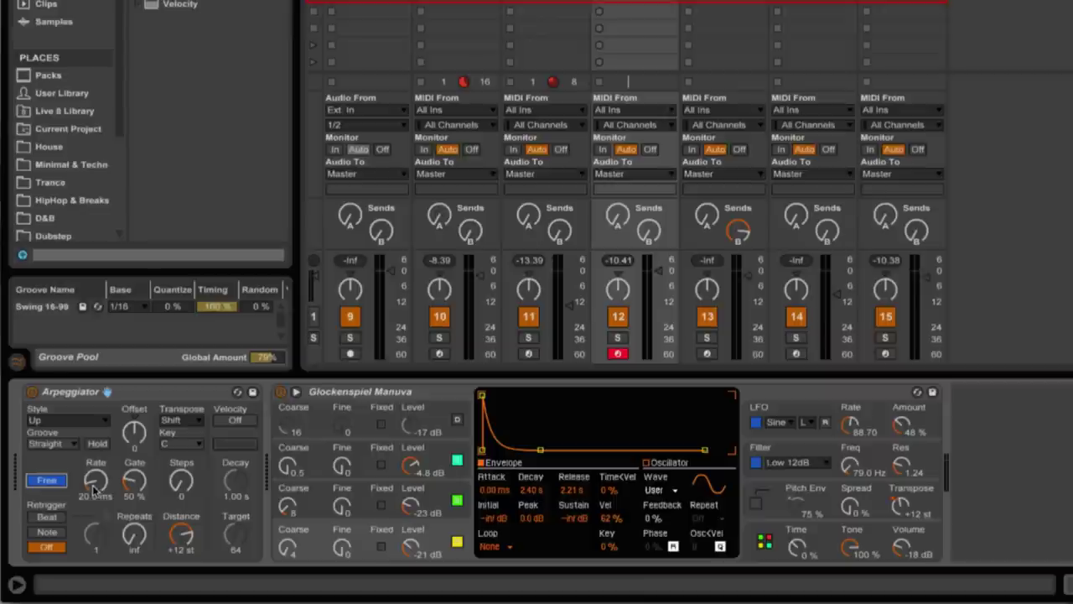
- Set the Arpeggiator's free rate to 72 ms and raise its number of steps
click(82, 501)
text(74)
key(Return)
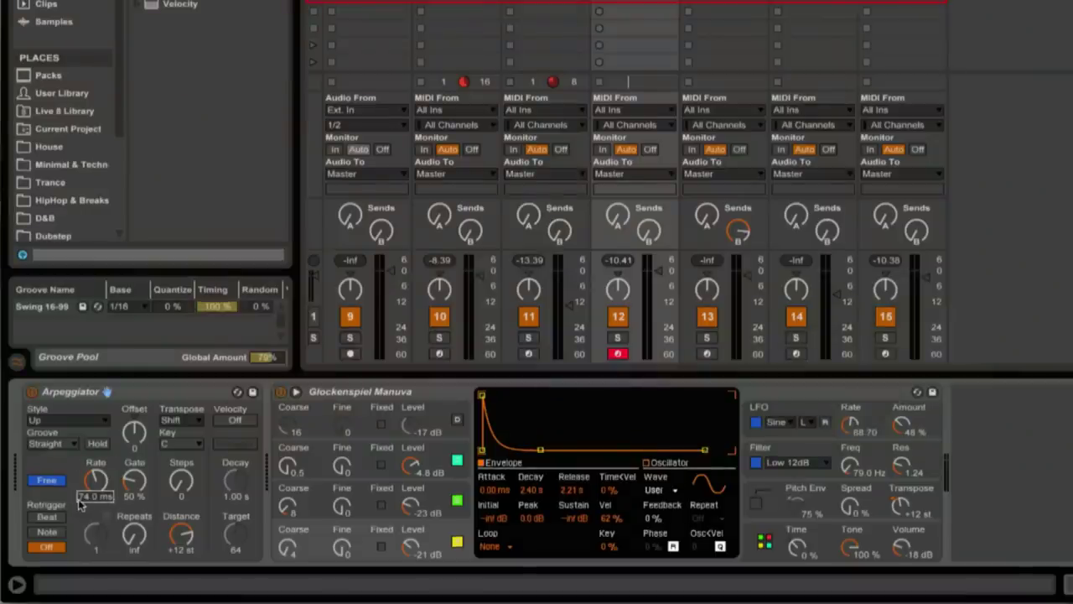
scroll(80, 501, down, 2)
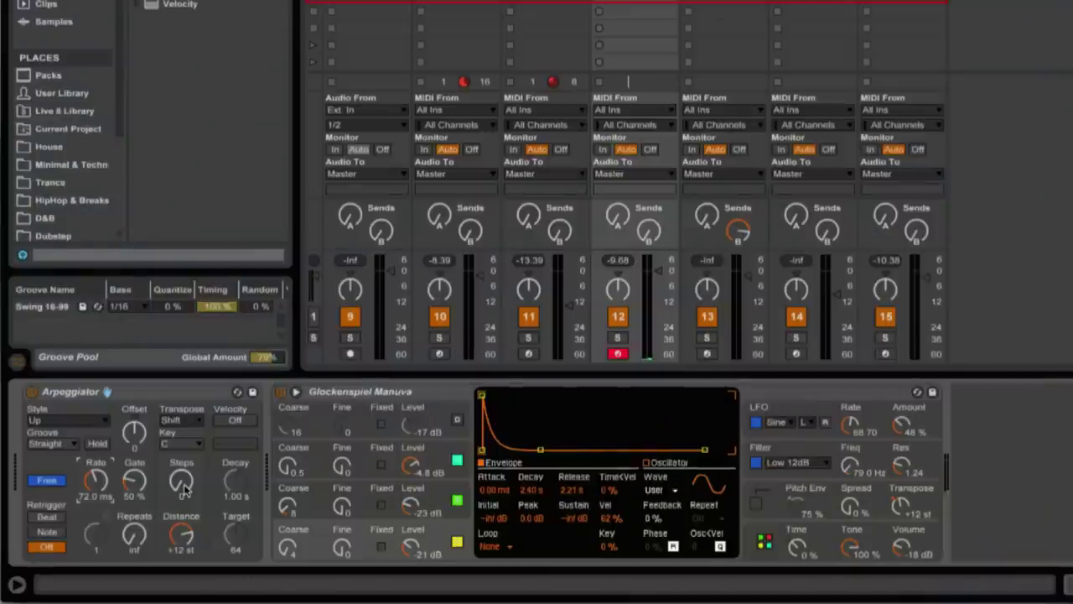
click(182, 485)
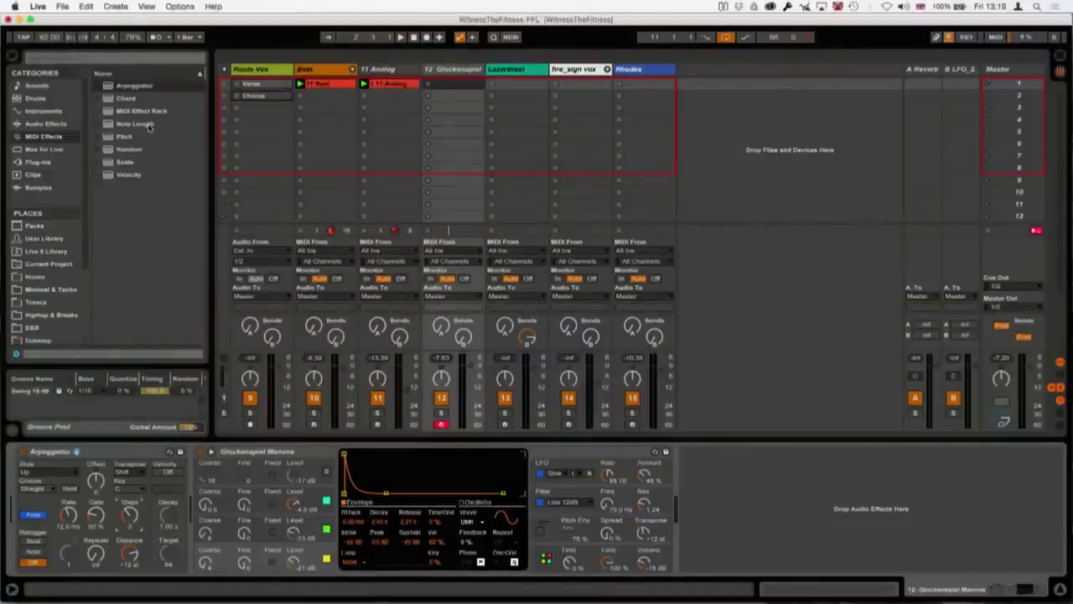
- Insert a Note Length effect before the Arpeggiator and raise its length to just under one second
click(149, 124)
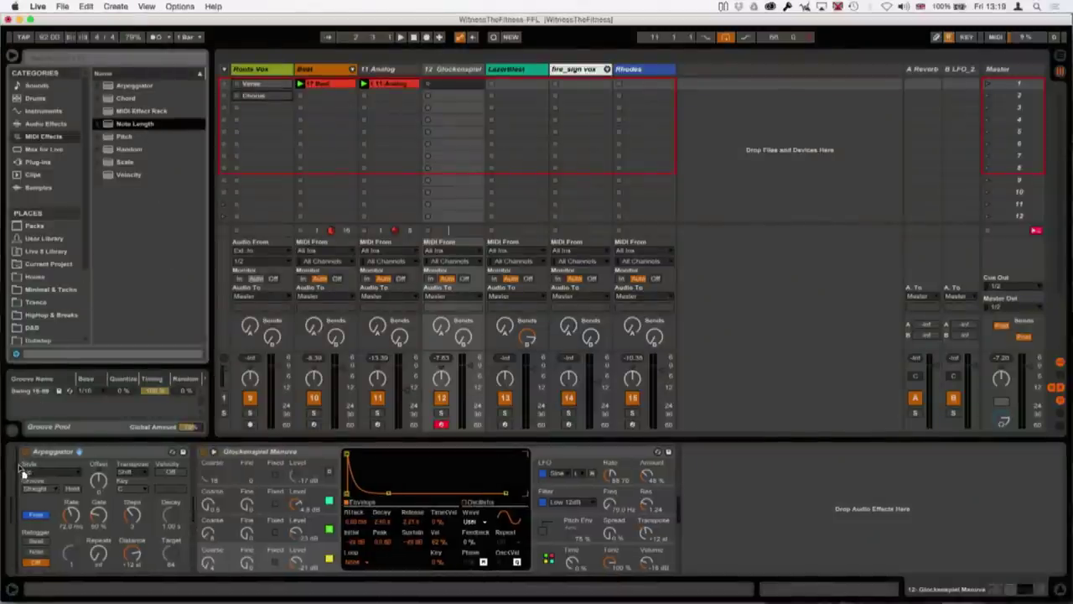
key(Return)
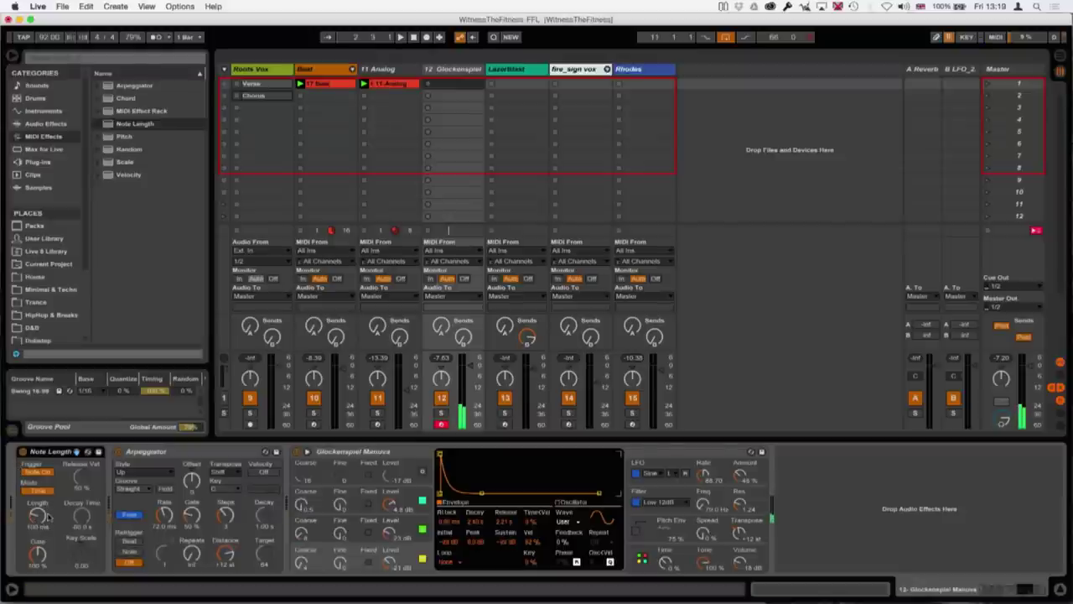
drag(37, 517, 38, 540)
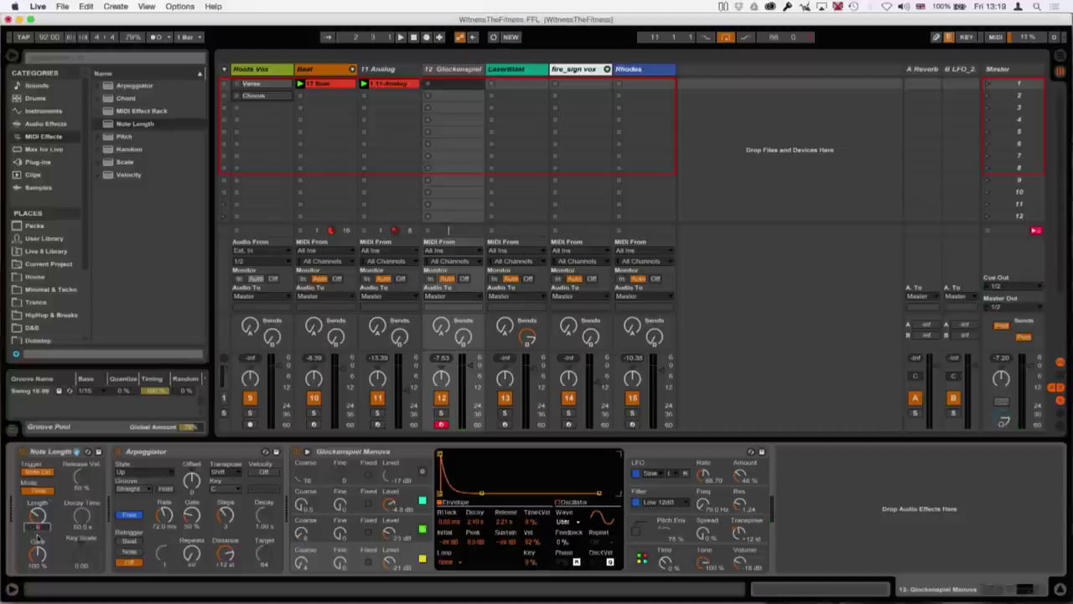
key(Return)
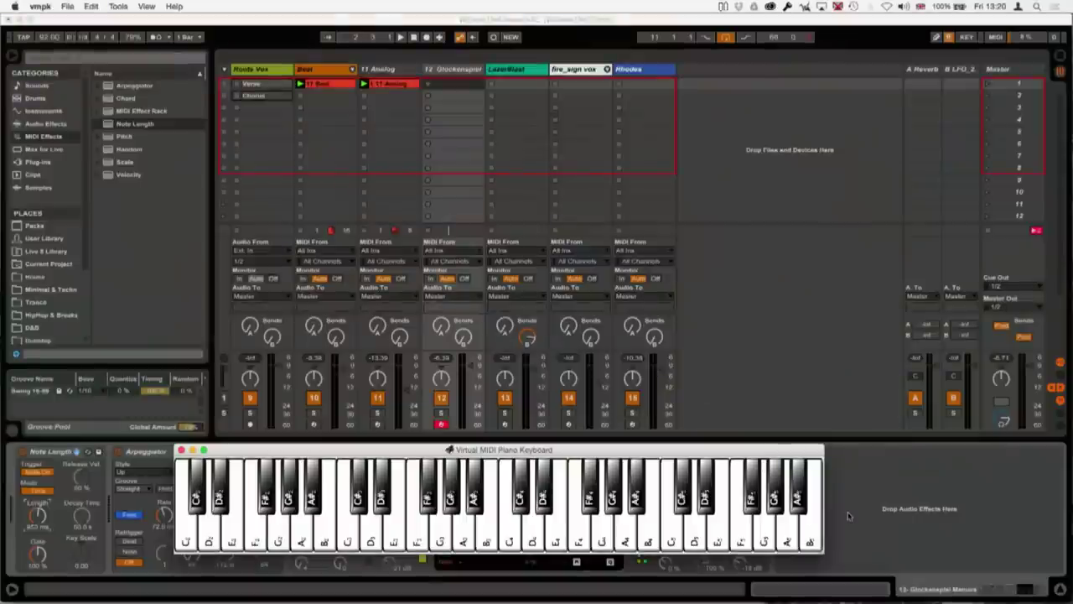
- Switch to the Virtual MIDI Piano Keyboard, play a few test notes, and move its window up to uncover the device chain
key(d)
key(v)
key(h)
key(m)
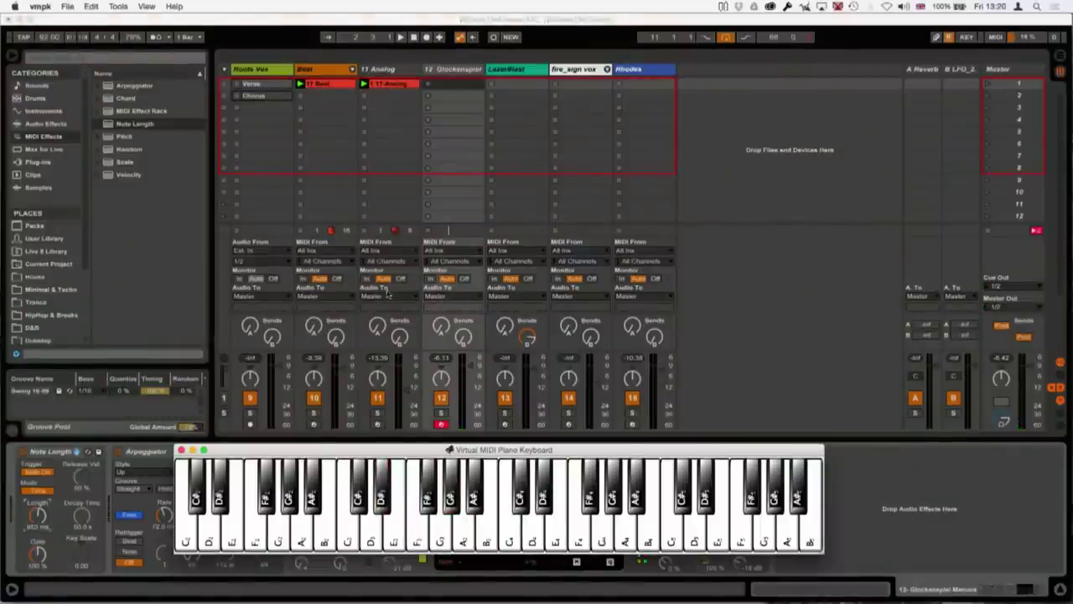
drag(339, 451, 401, 333)
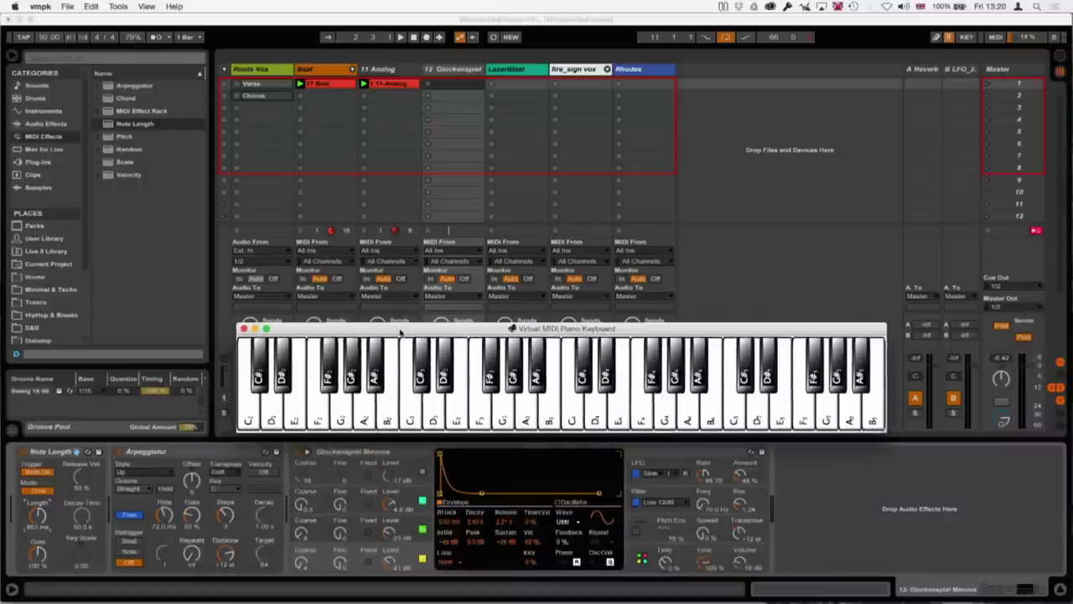
- Insert a Chord effect between Note Length and Arpeggiator, with its first three shifts at +2, +5 and +8 st
drag(134, 107, 79, 459)
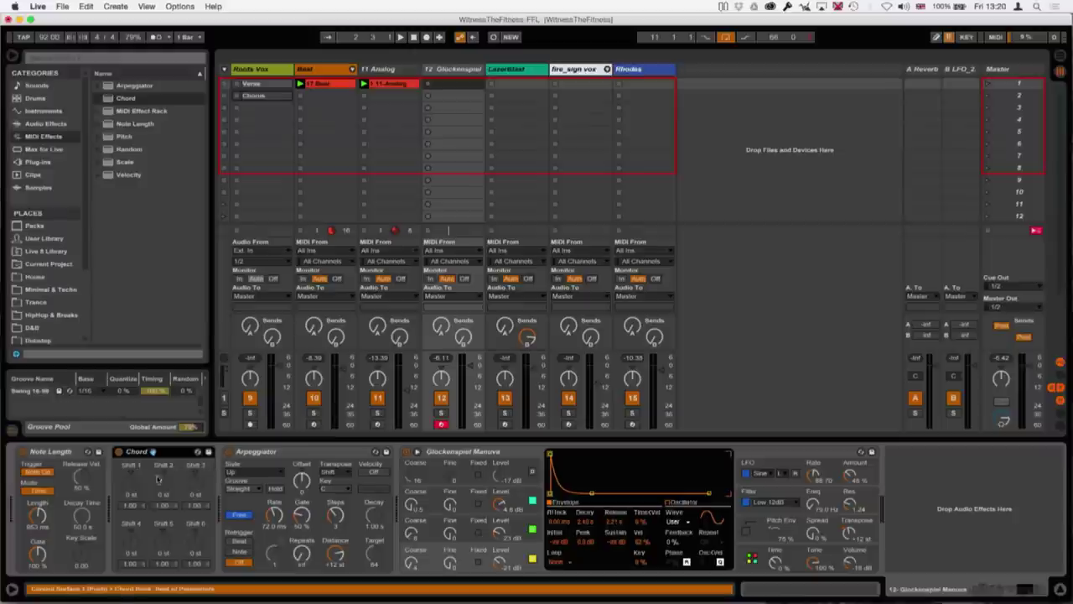
click(129, 495)
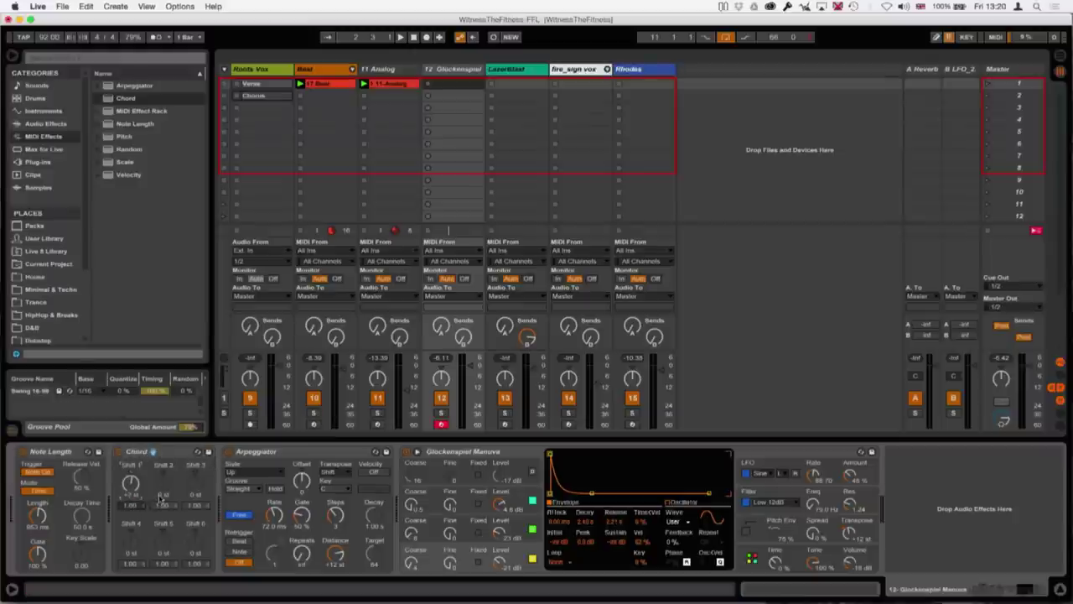
click(161, 496)
drag(160, 496, 158, 495)
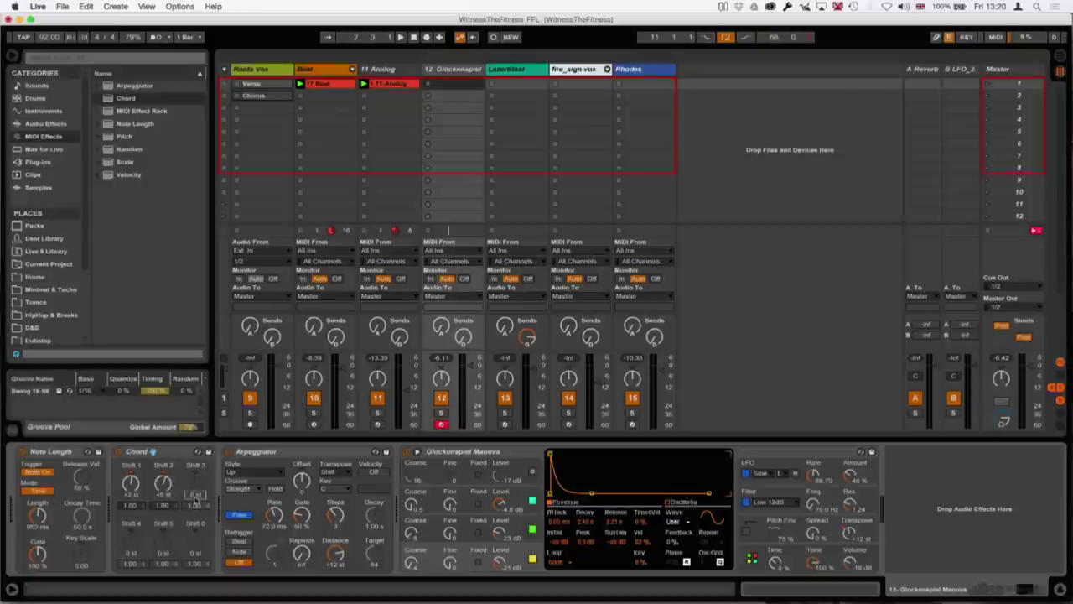
drag(196, 495, 196, 498)
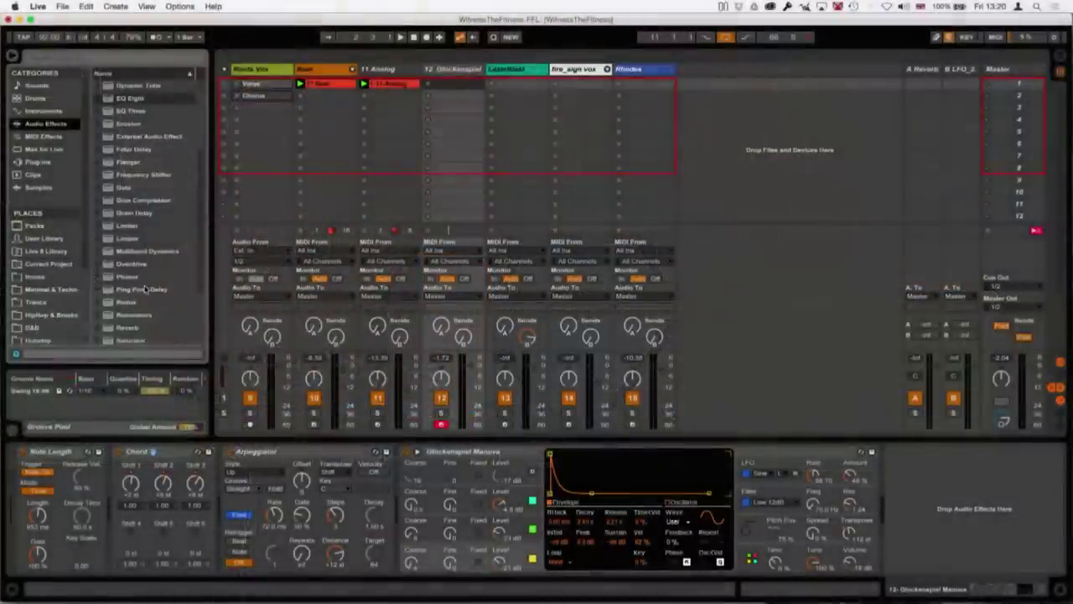
- Insert a Ping Pong Delay after the glockenspiel with 35% feedback and 37% dry/wet, using an unsynced delay time of about 95 ms
double_click(144, 289)
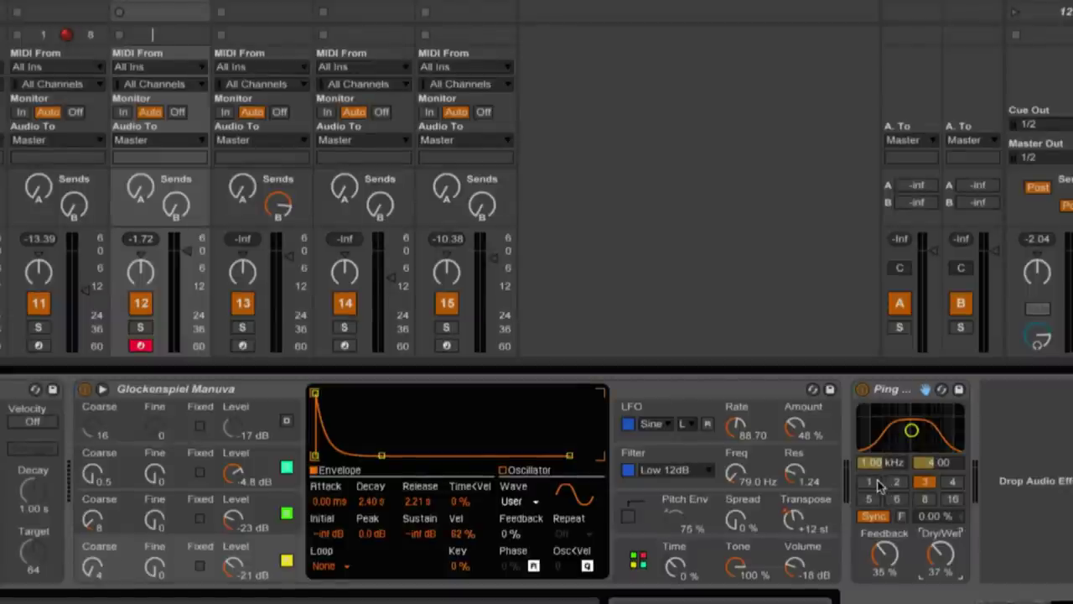
click(872, 482)
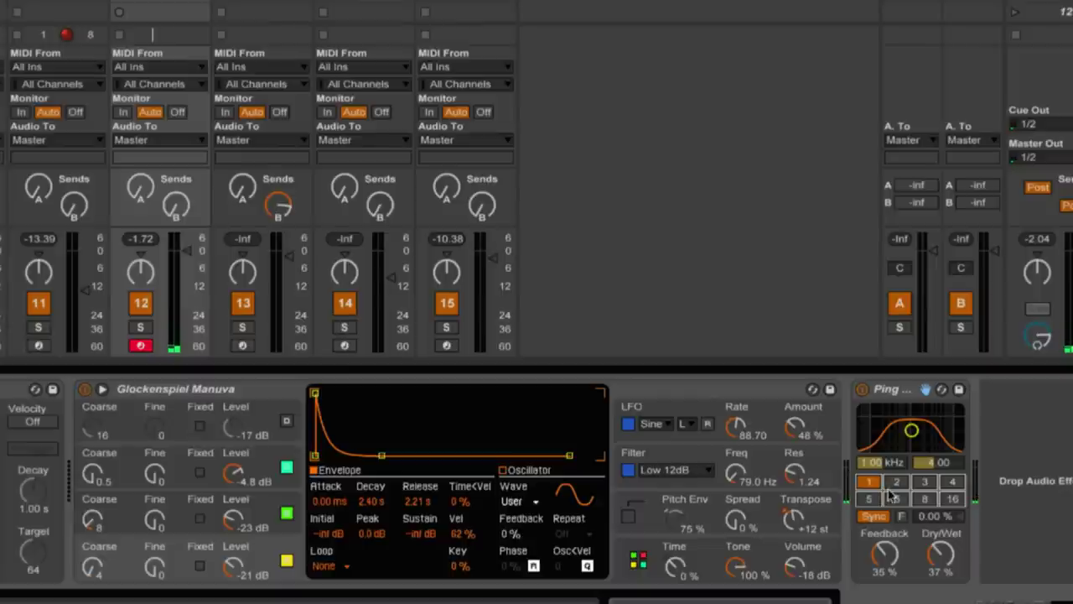
click(876, 517)
mouse_move(938, 516)
mouse_down()
mouse_move(938, 495)
mouse_move(932, 528)
mouse_up()
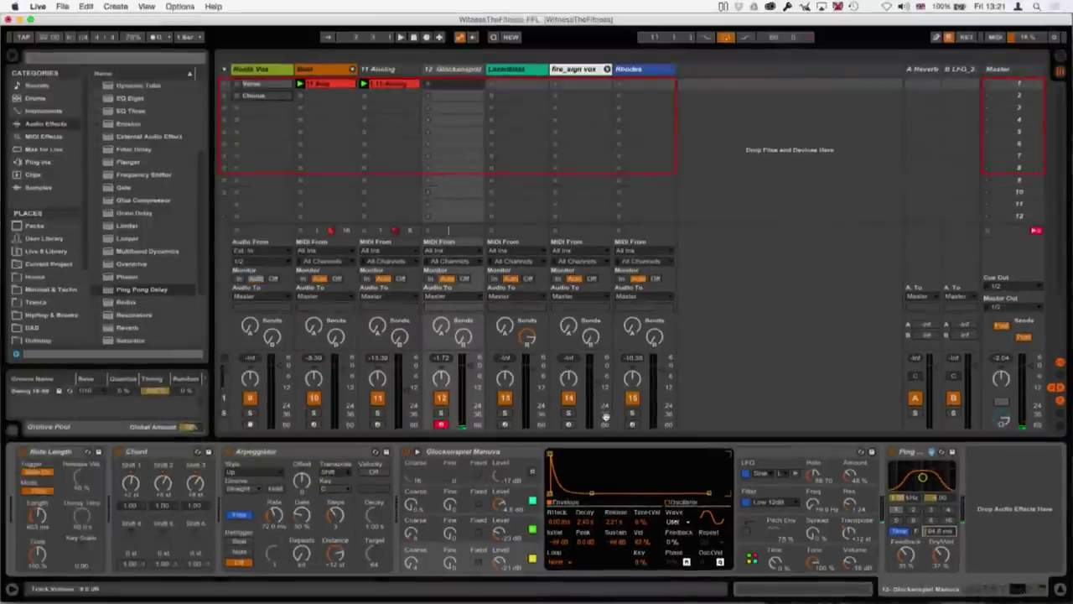
- Insert a Reverb after the Ping Pong Delay and lengthen its decay time to about 4.3 s
scroll(160, 327, down, 3)
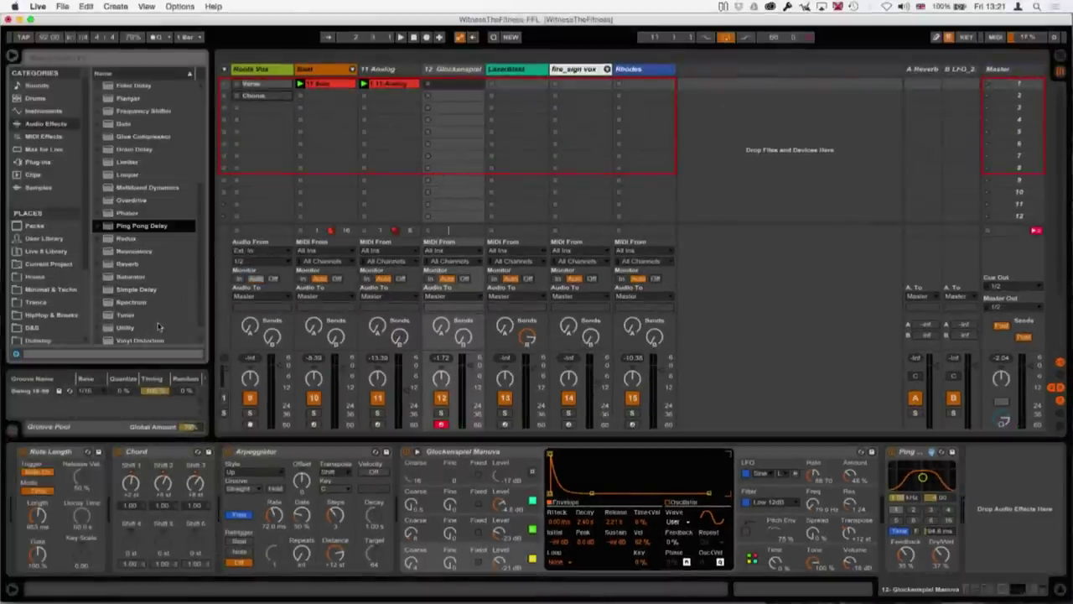
double_click(134, 265)
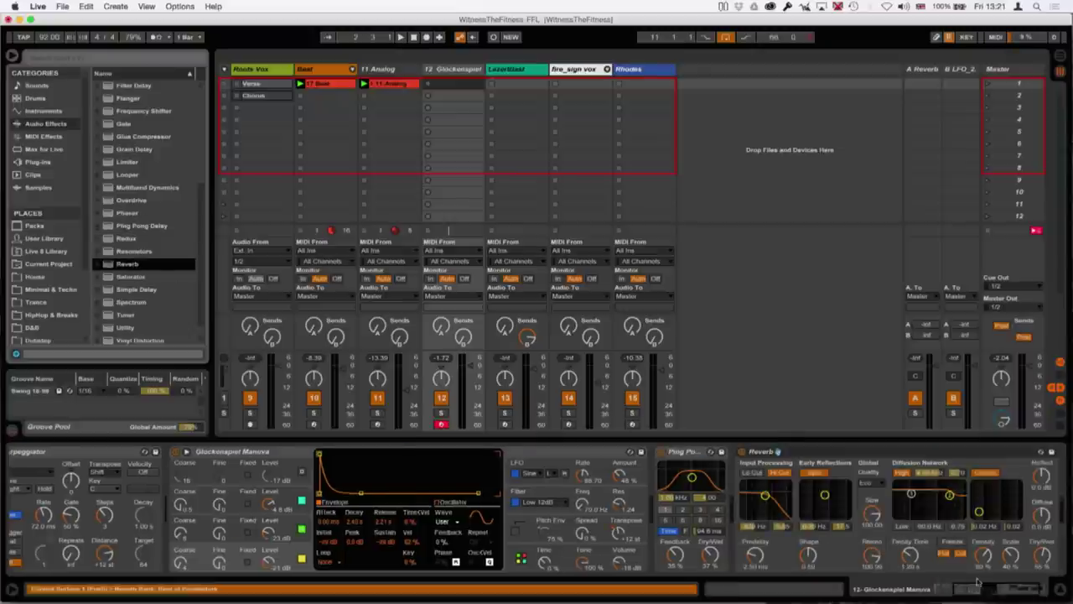
click(916, 558)
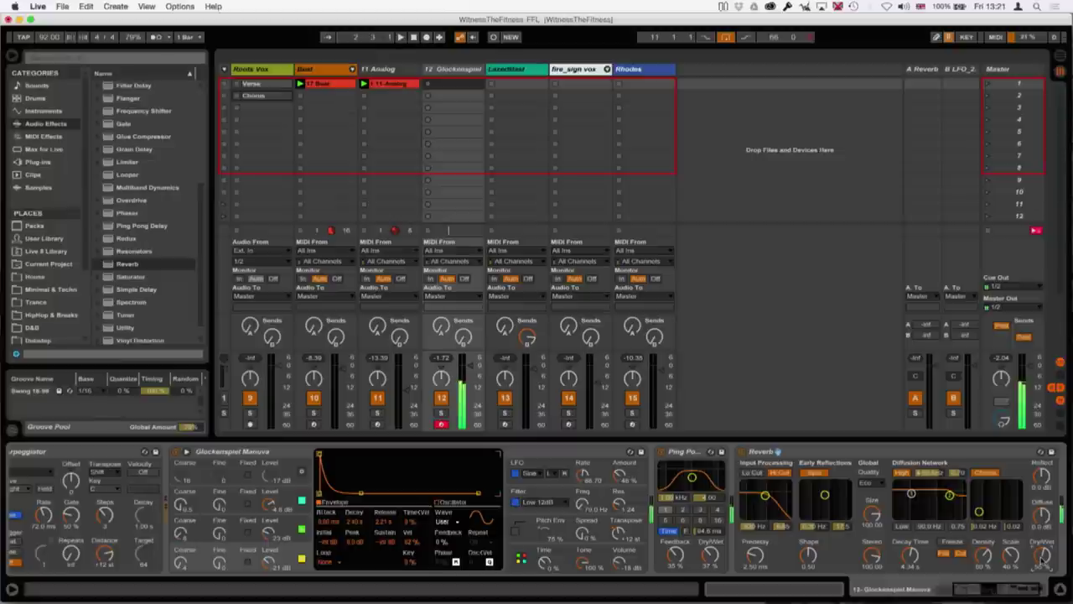
- Bring up the Virtual MIDI Piano Keyboard above the device chain and audition the glockenspiel with the delay and reverb
mouse_move(1031, 599)
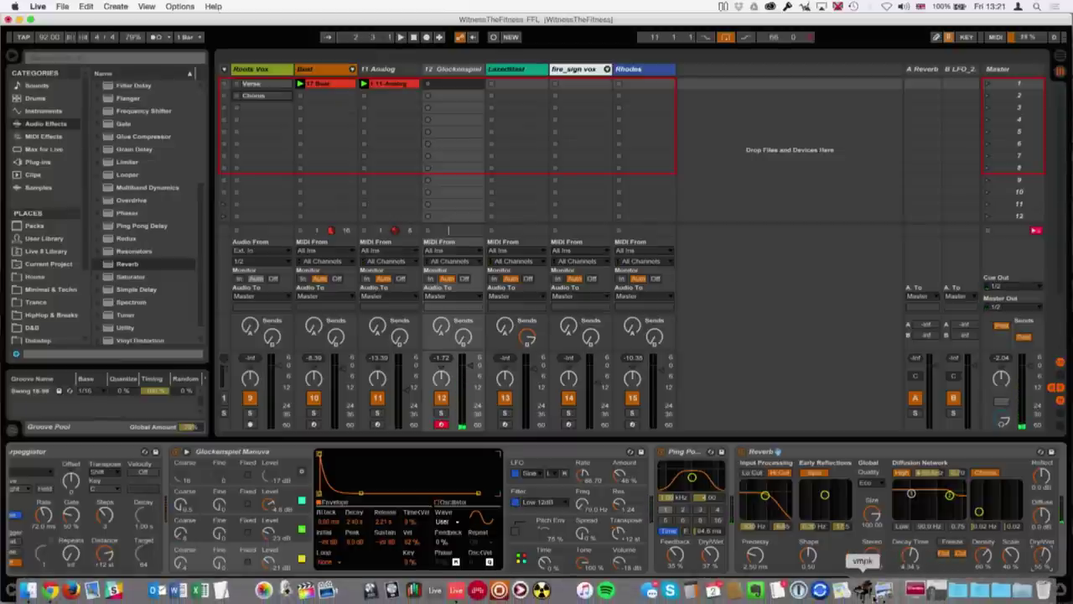
click(864, 592)
drag(661, 331, 656, 222)
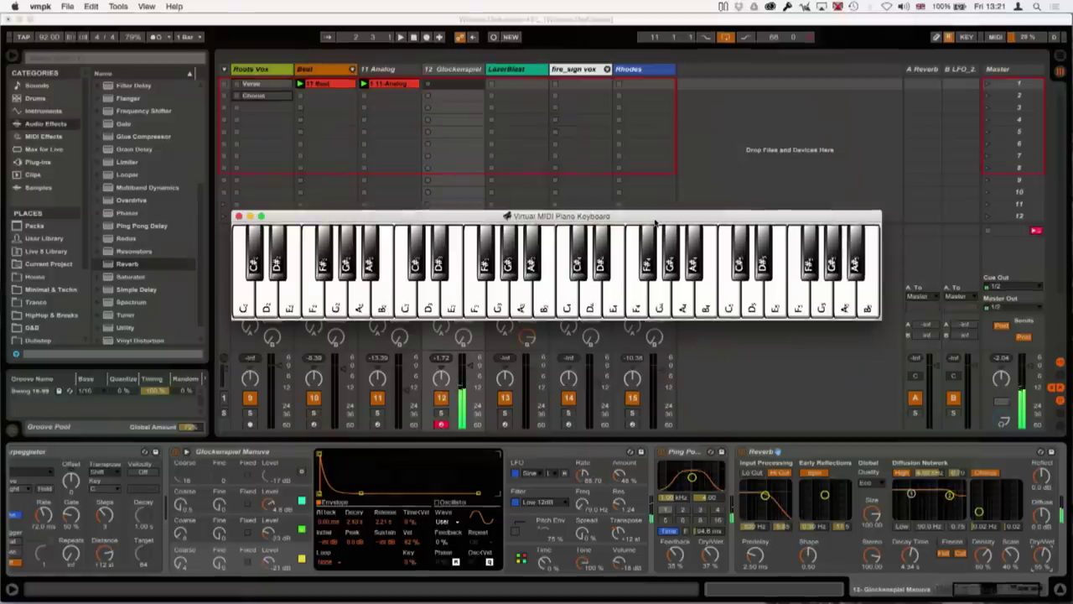
key(h)
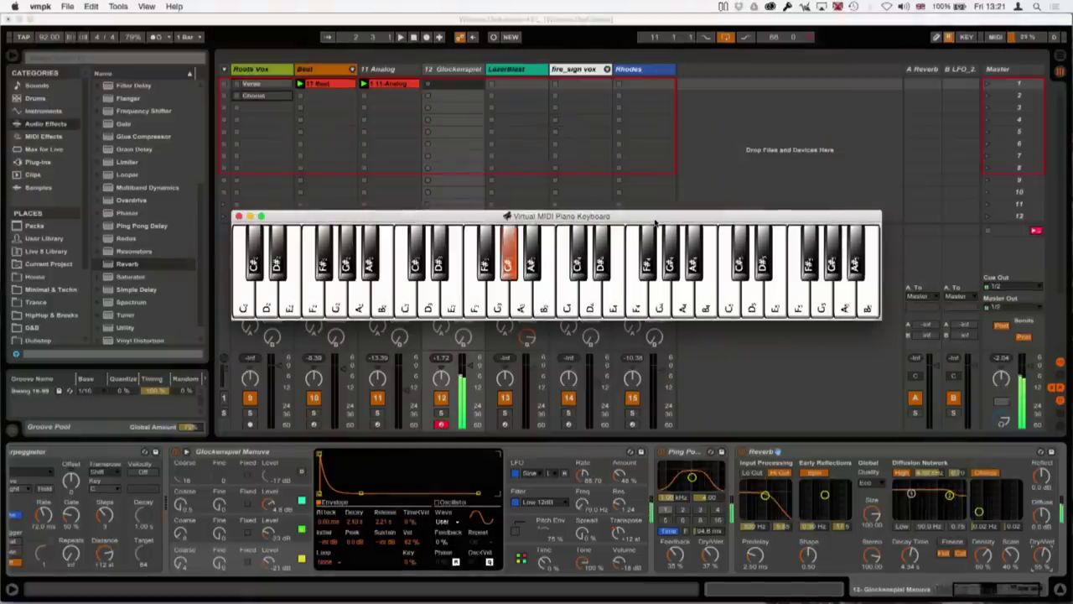
key(d)
key(j)
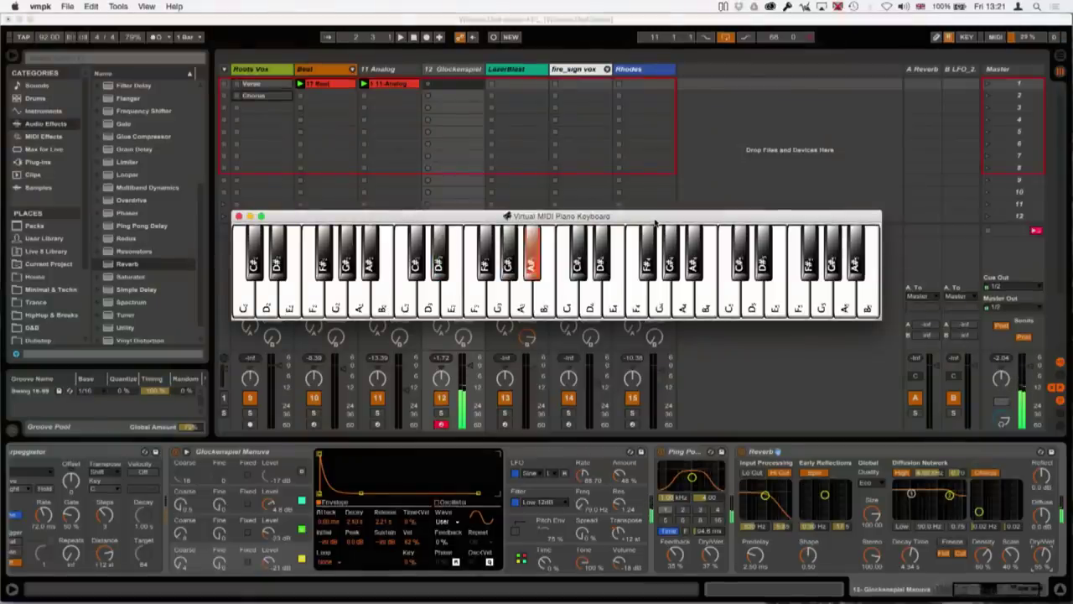
key(d)
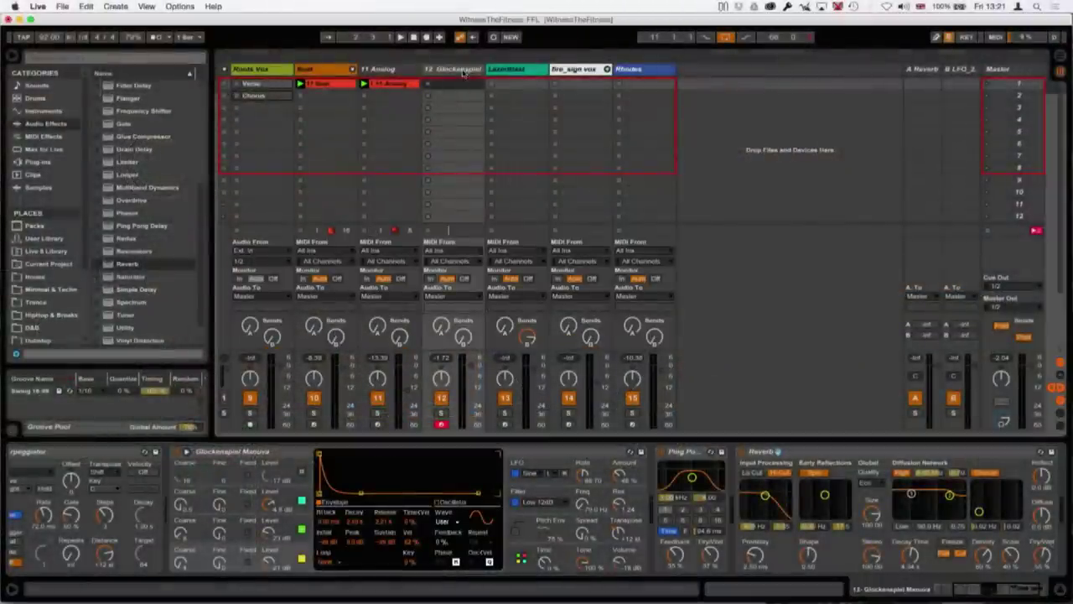
- Insert an audio track after the 12 Glockenspiel track, and record a MIDI clip into the glockenspiel track's first slot
click(464, 70)
key(super+t)
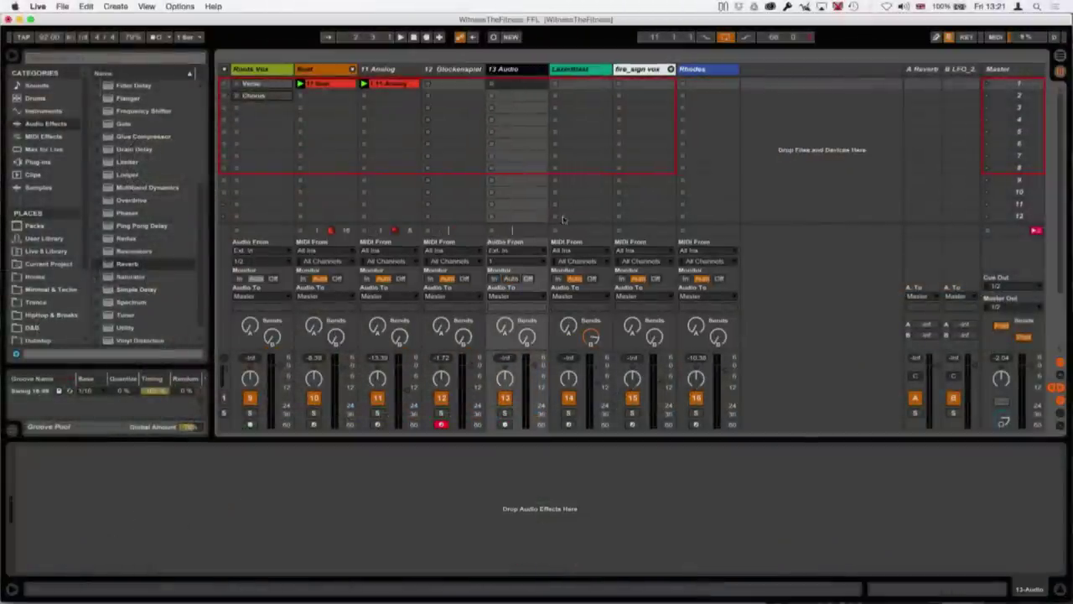
click(461, 73)
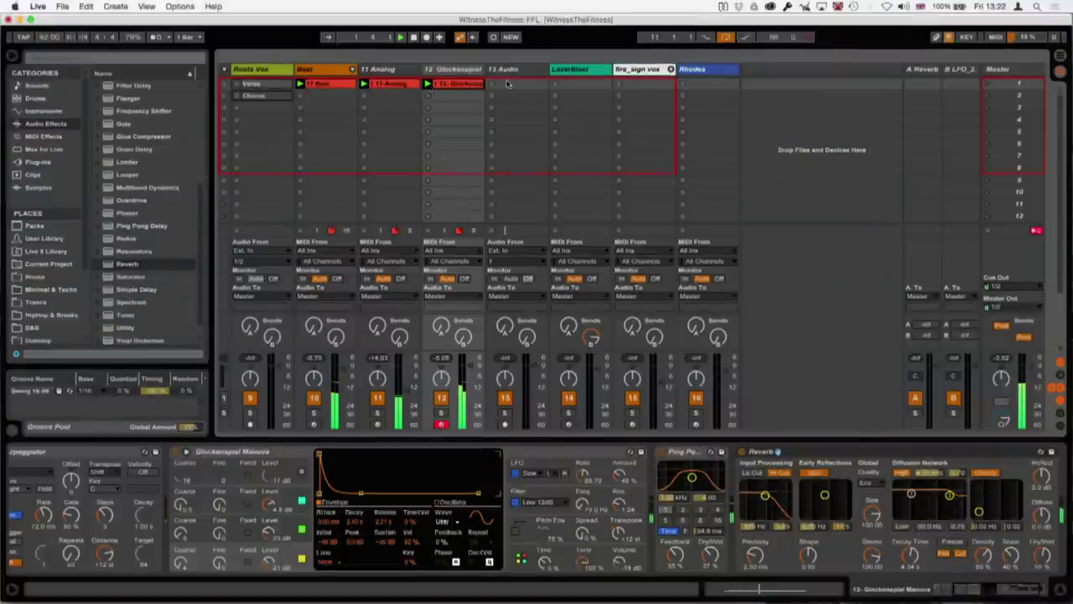
- Set the 13 Audio track's input to 12-Glockenspiel Manuva, arm it, and record the playing glockenspiel into its first clip slot
click(512, 97)
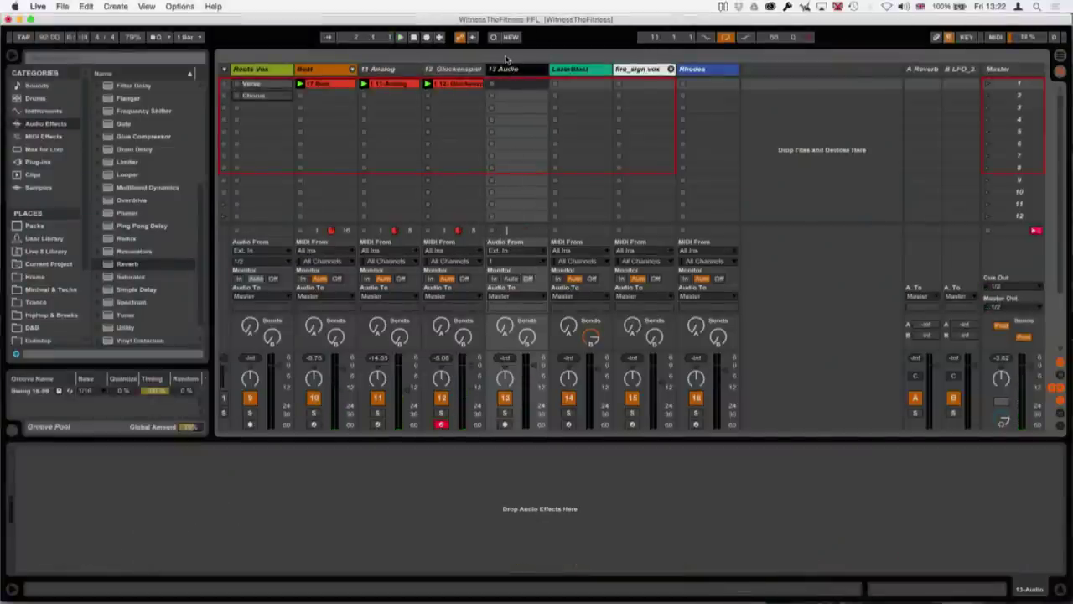
click(534, 253)
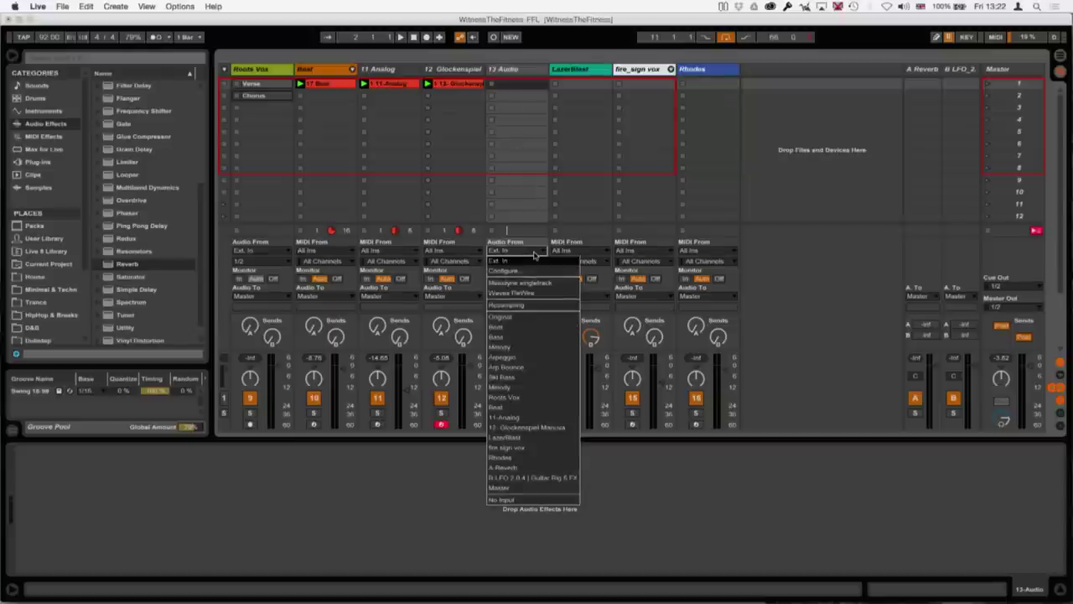
click(545, 428)
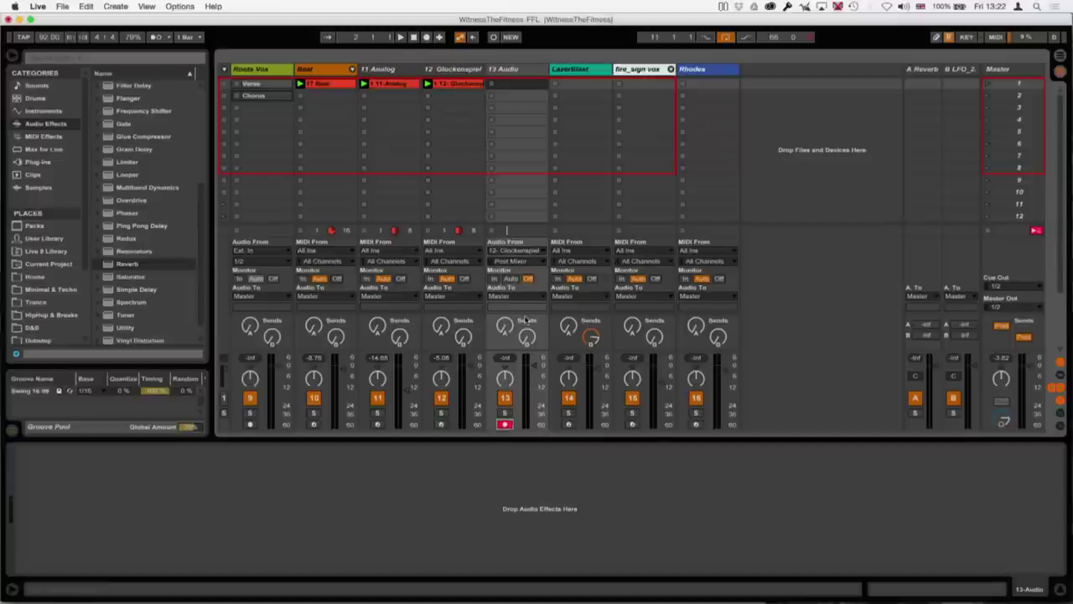
key(space)
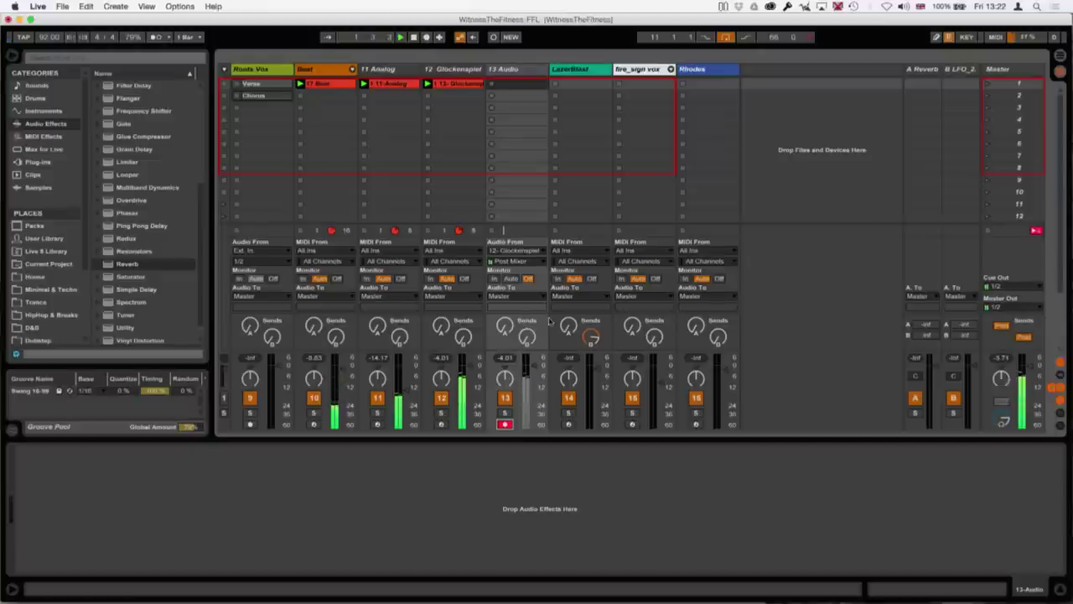
click(492, 86)
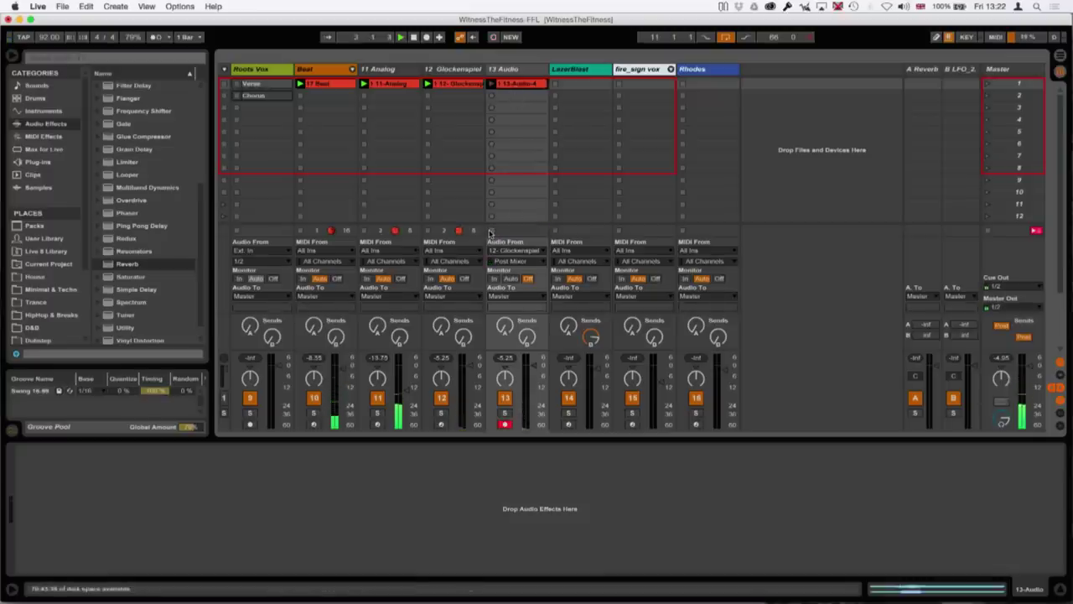
- Deactivate the glockenspiel MIDI clip and open the recorded audio clip on the 13 Audio track for editing
click(457, 86)
key(0)
double_click(516, 86)
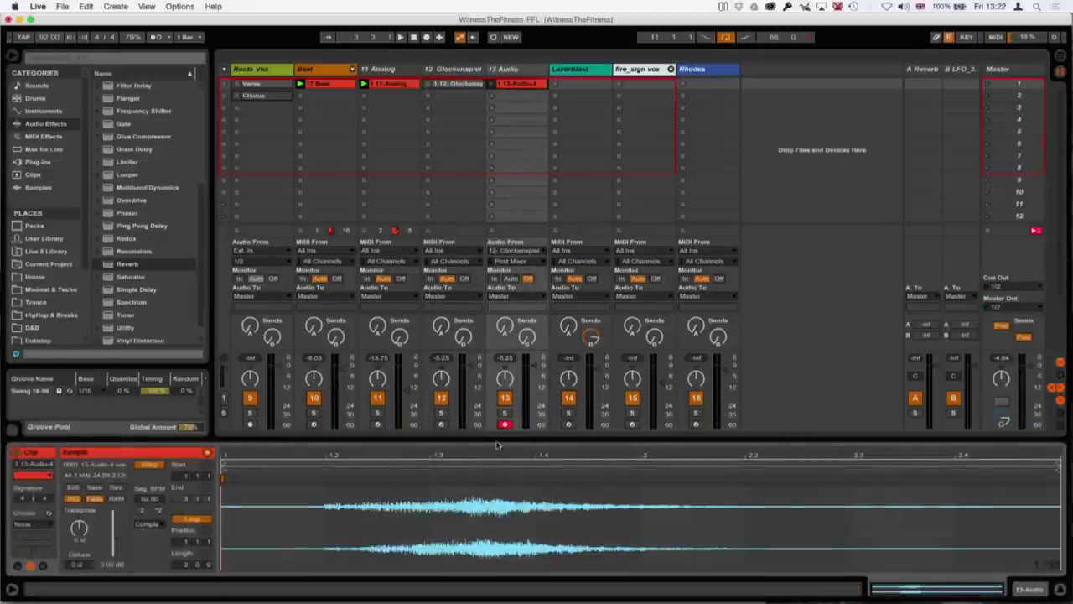
- Enlarge the recorded clip's waveform display, and insert a MIDI track after the 13 Audio track
drag(496, 445, 497, 397)
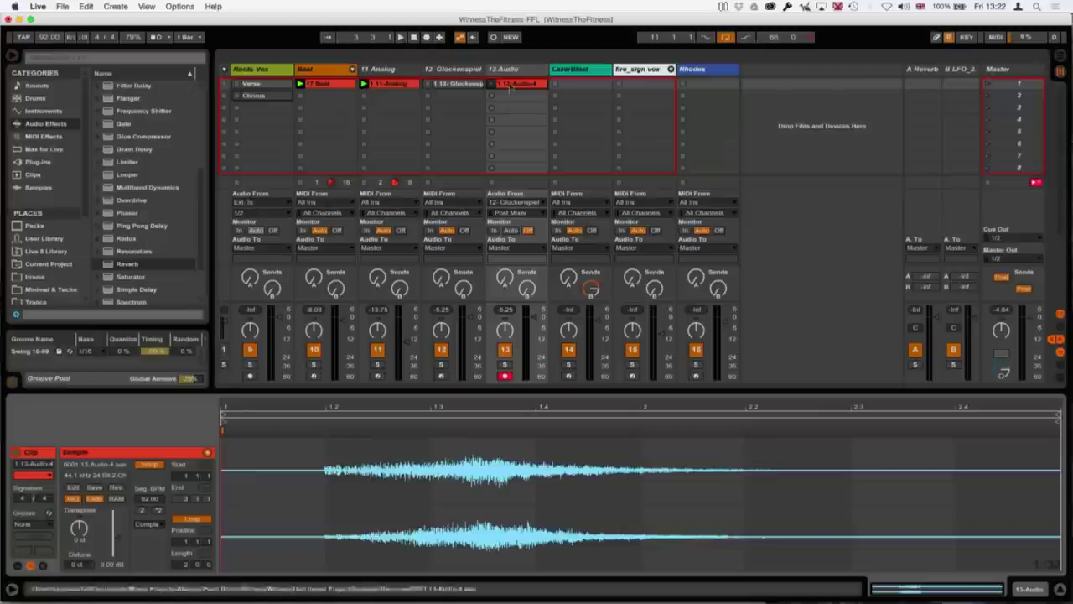
click(510, 72)
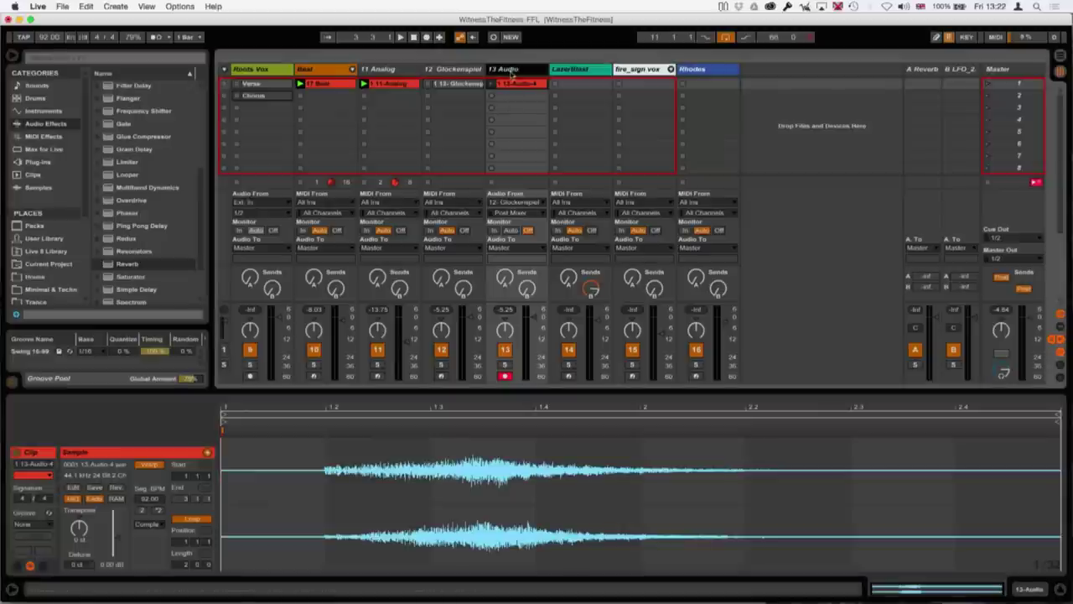
key(super+shift+t)
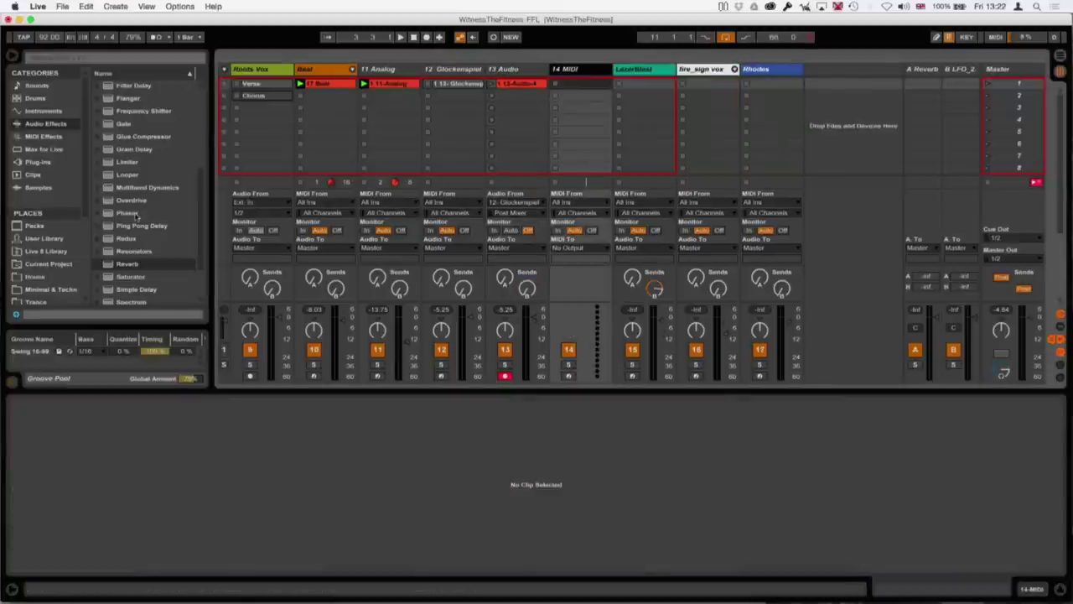
- Load an empty Simpler instrument onto the new 14 MIDI track
click(47, 112)
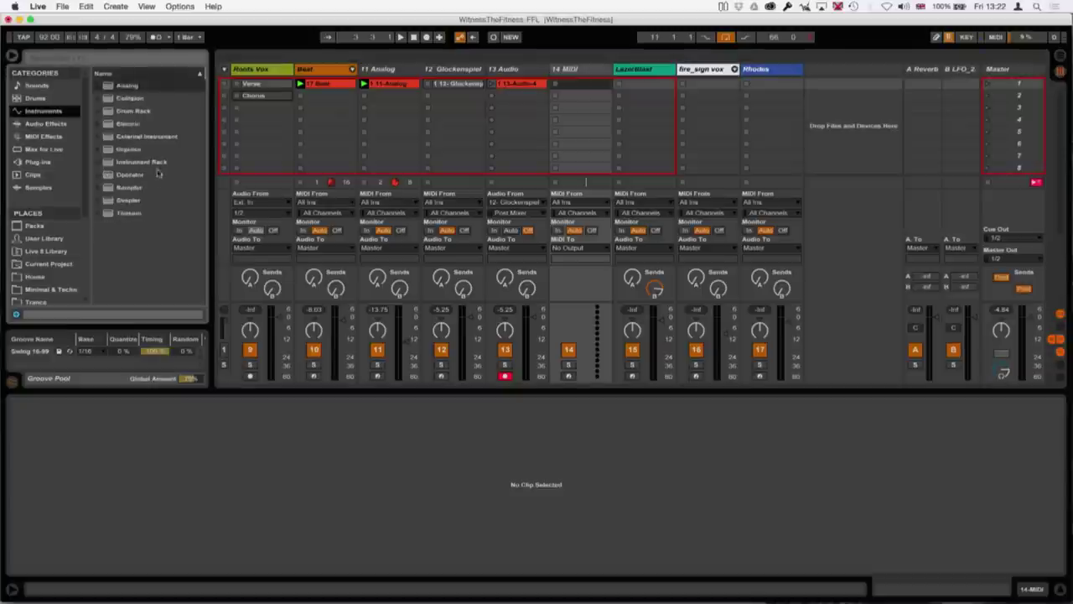
click(126, 202)
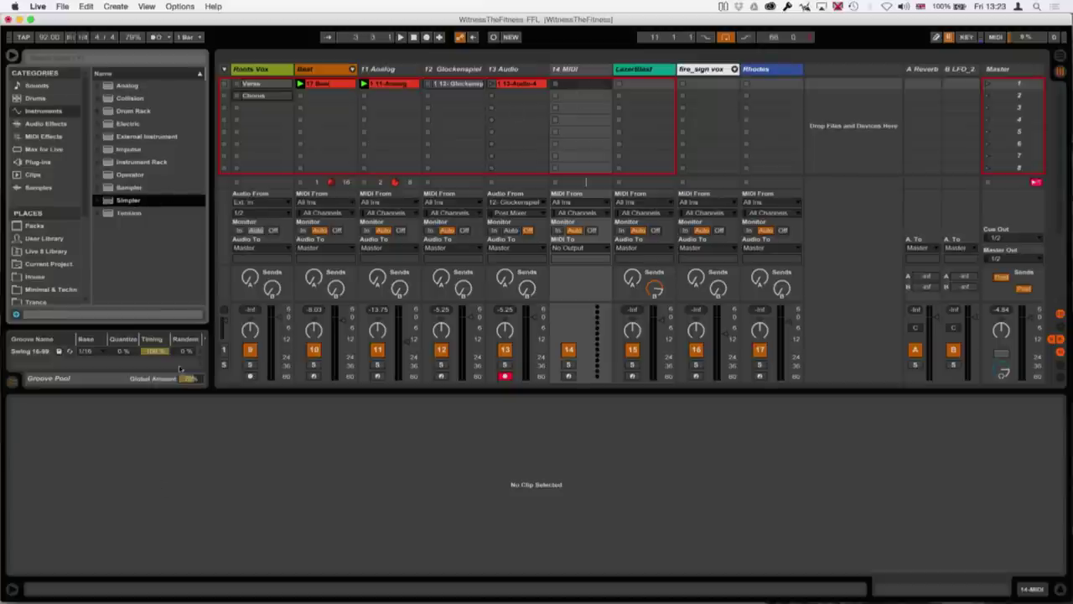
click(511, 83)
click(587, 74)
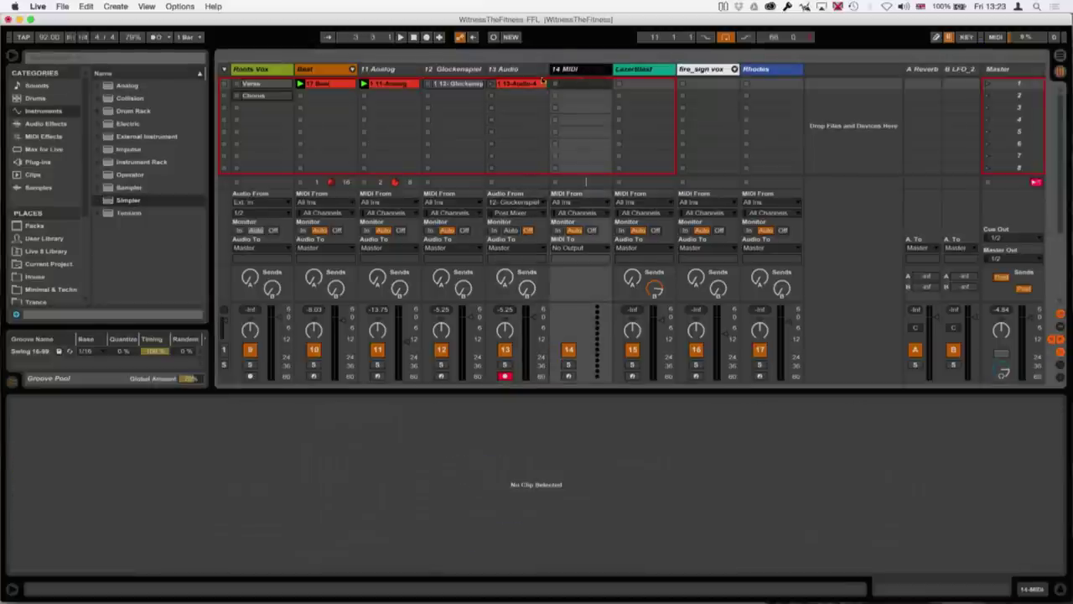
double_click(140, 201)
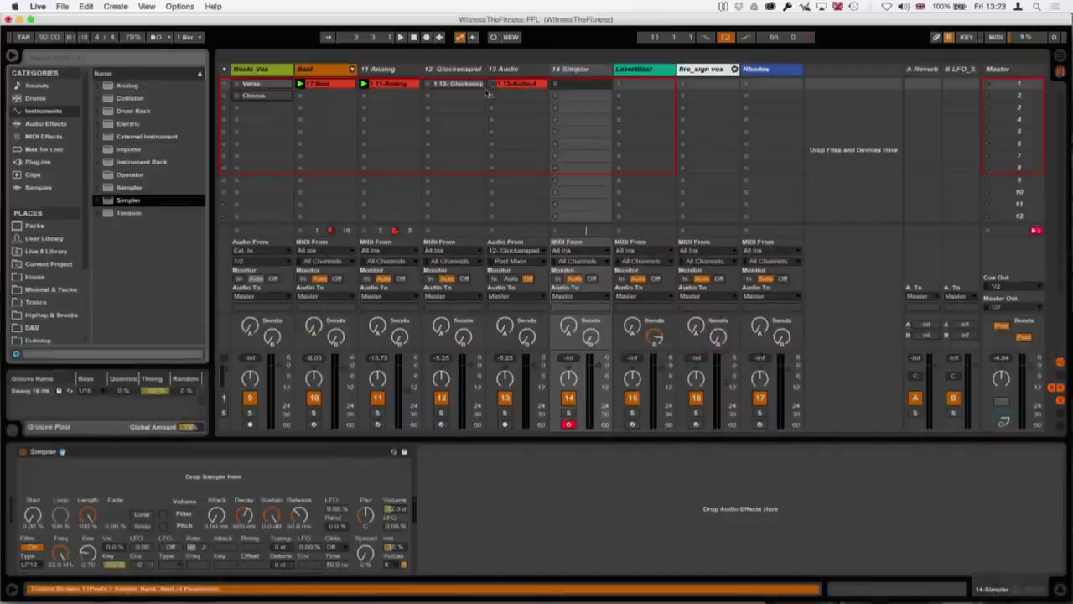
- Load the recorded glockenspiel clip from the 13 Audio track into Simpler as its sample
click(521, 84)
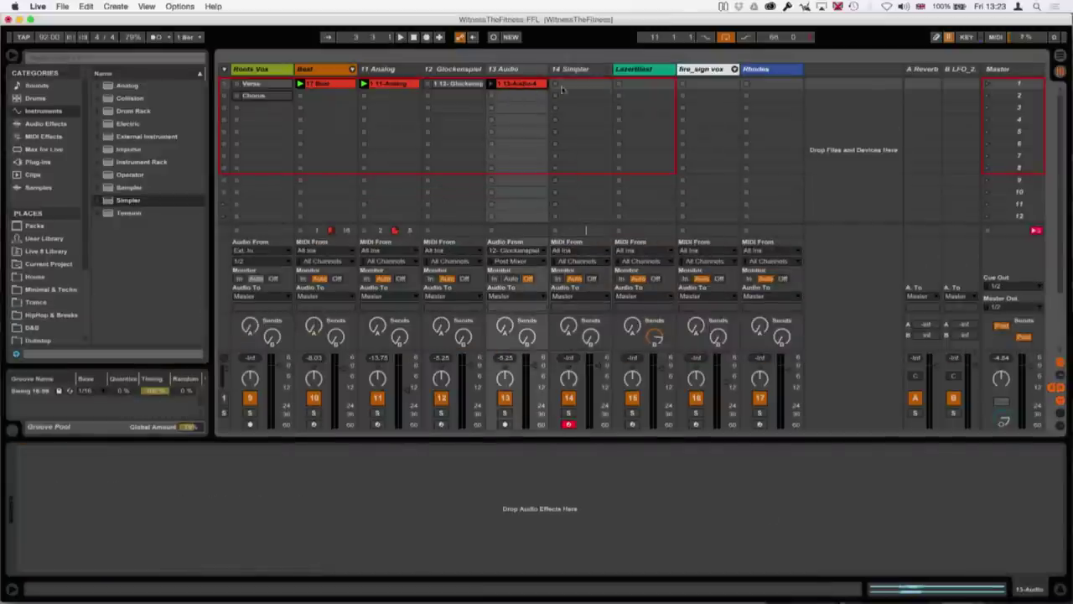
click(579, 72)
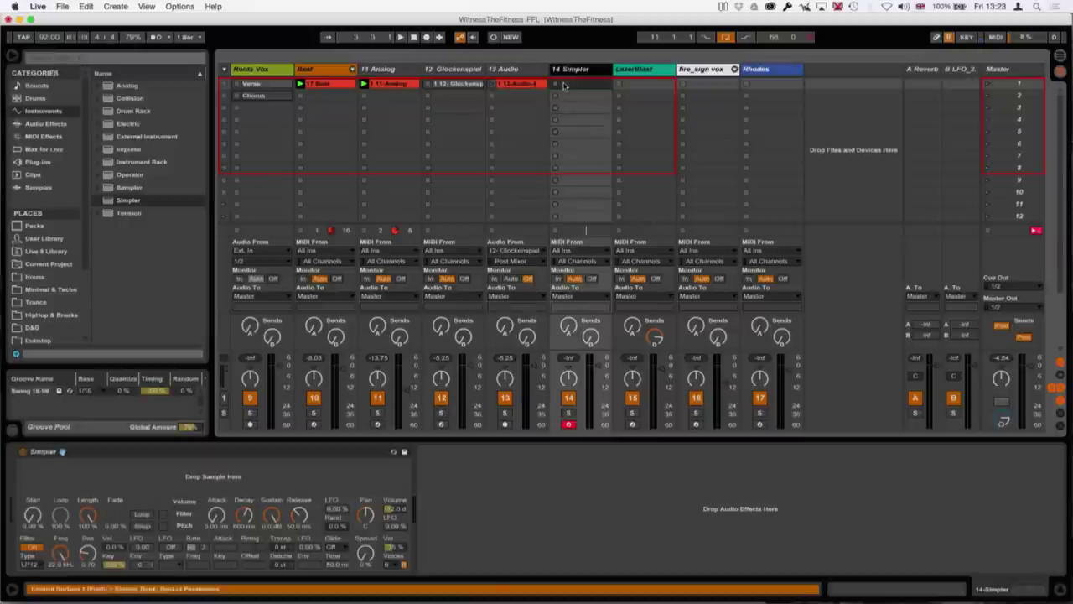
drag(521, 87, 218, 478)
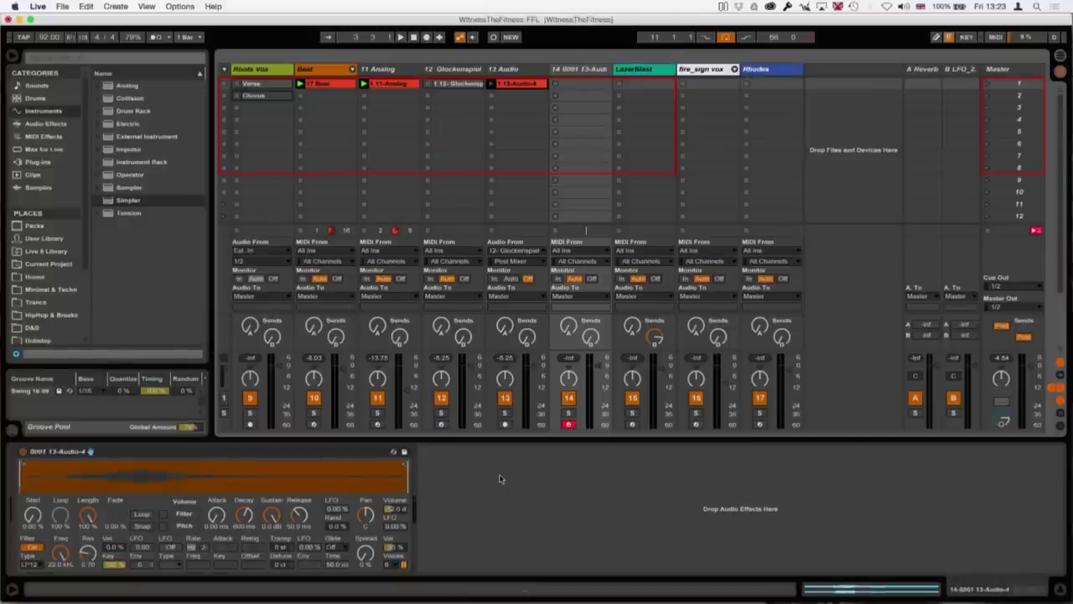